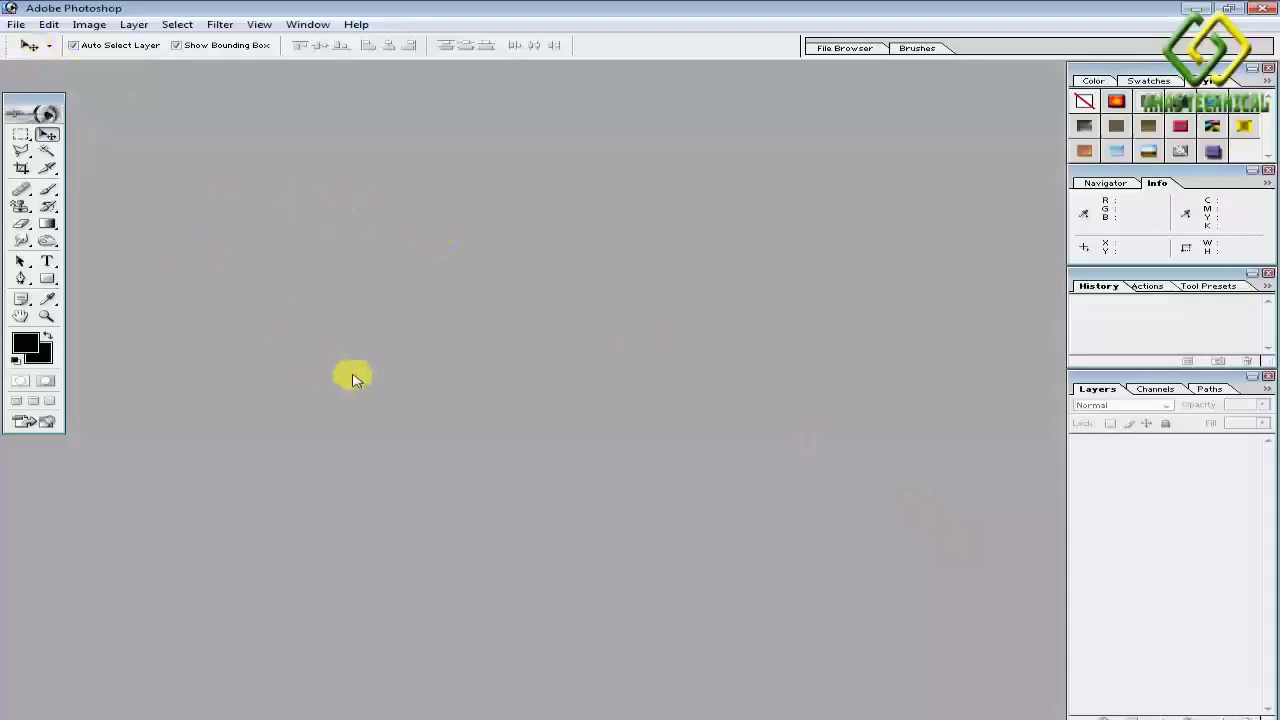
Create a white 1280 x 720 RGB document at 300 pixels/inch and add a new empty layer above the background
key("ctrl+n")
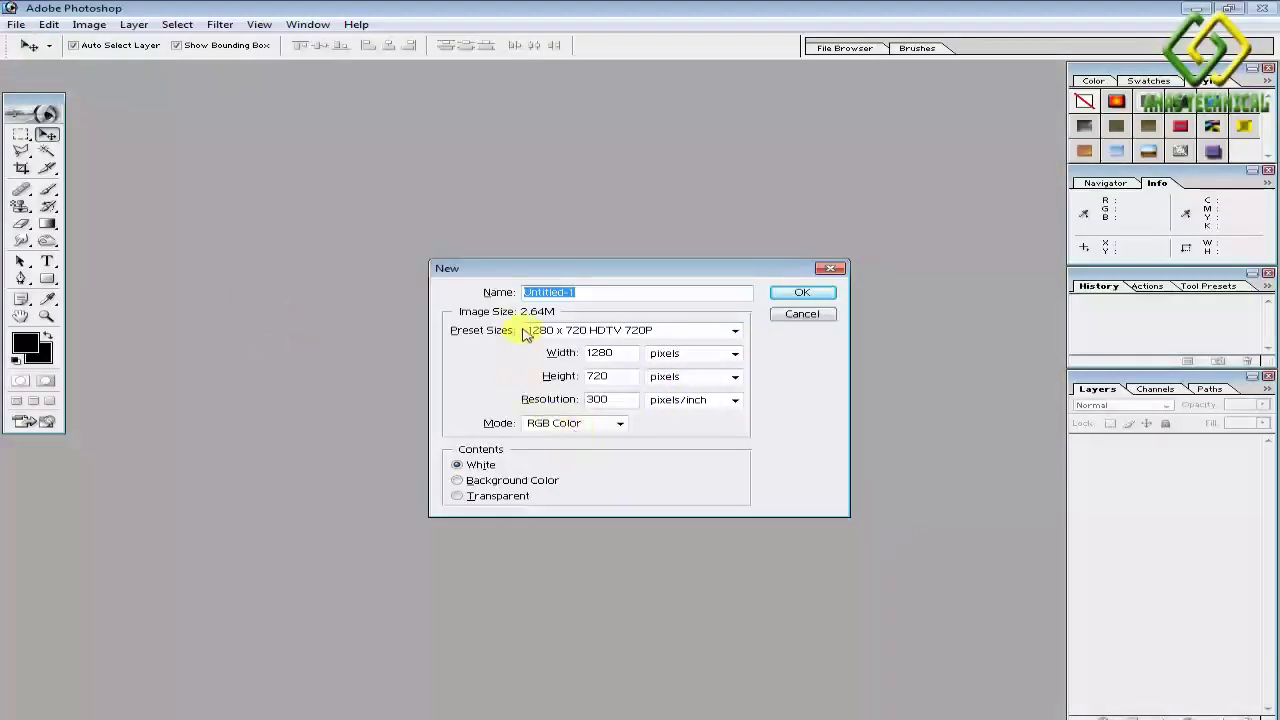
left_click(816, 297)
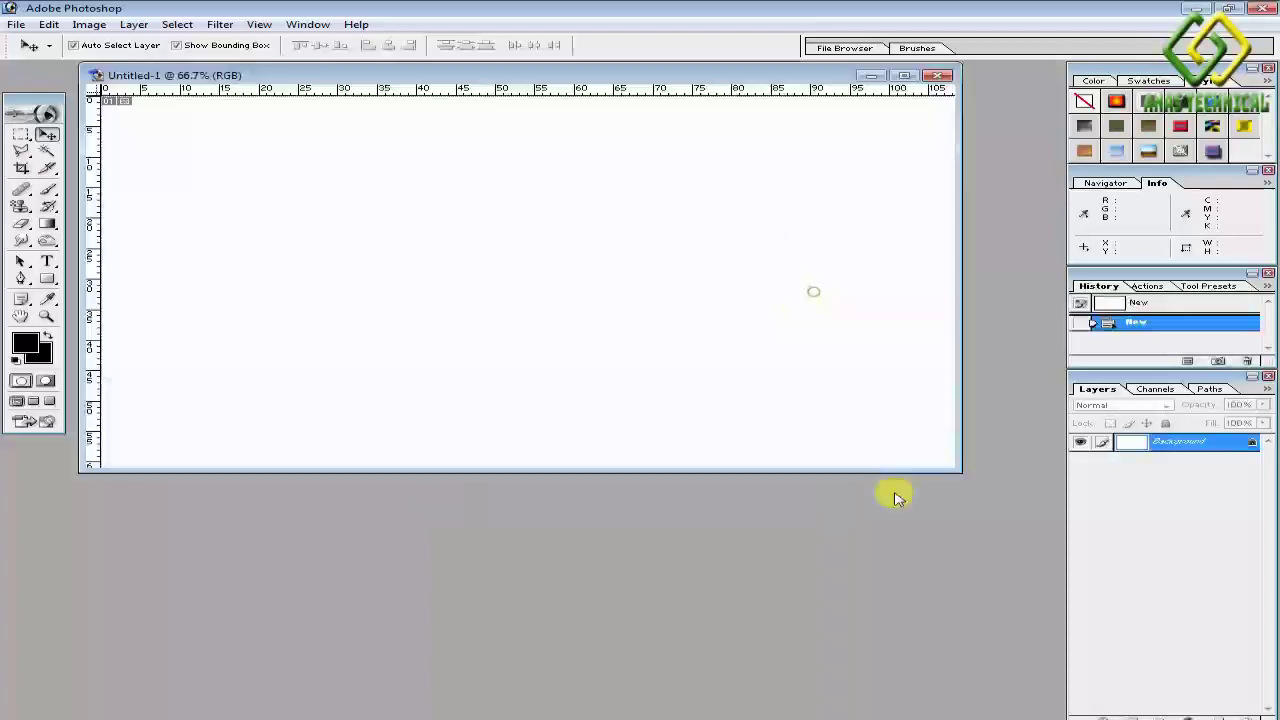
left_click_drag(946, 466, 1030, 606)
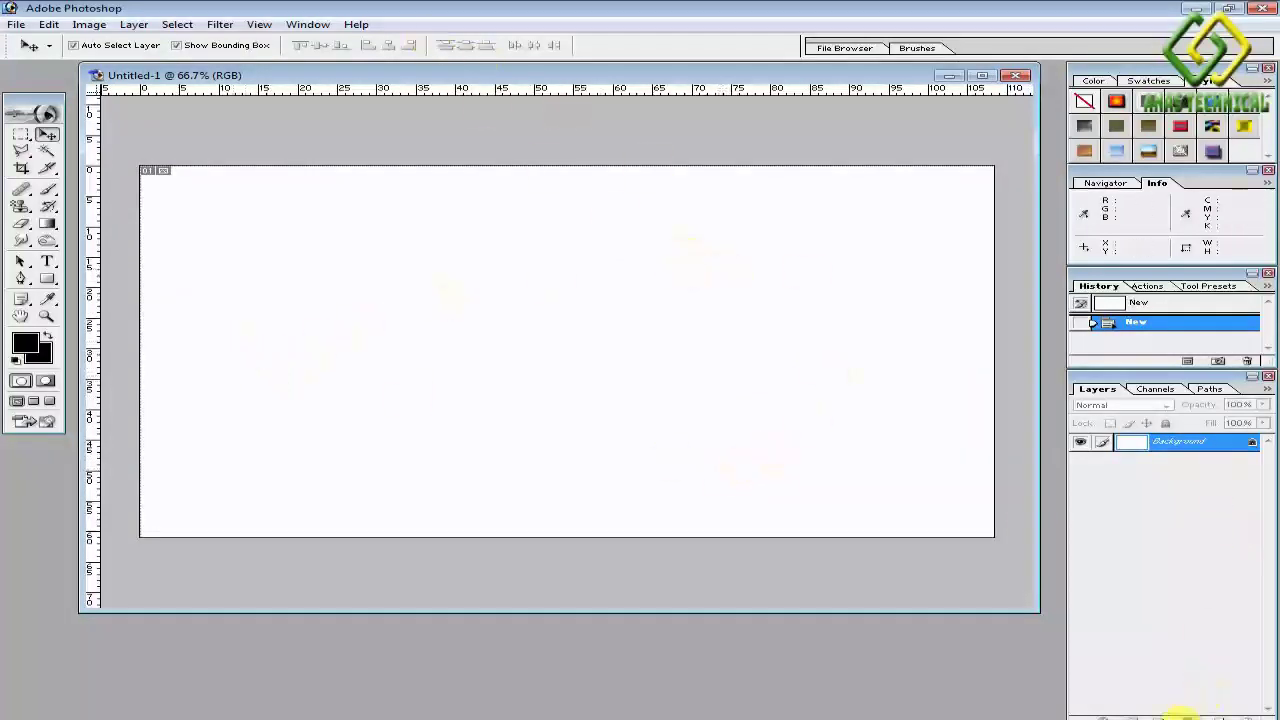
left_click(1228, 716)
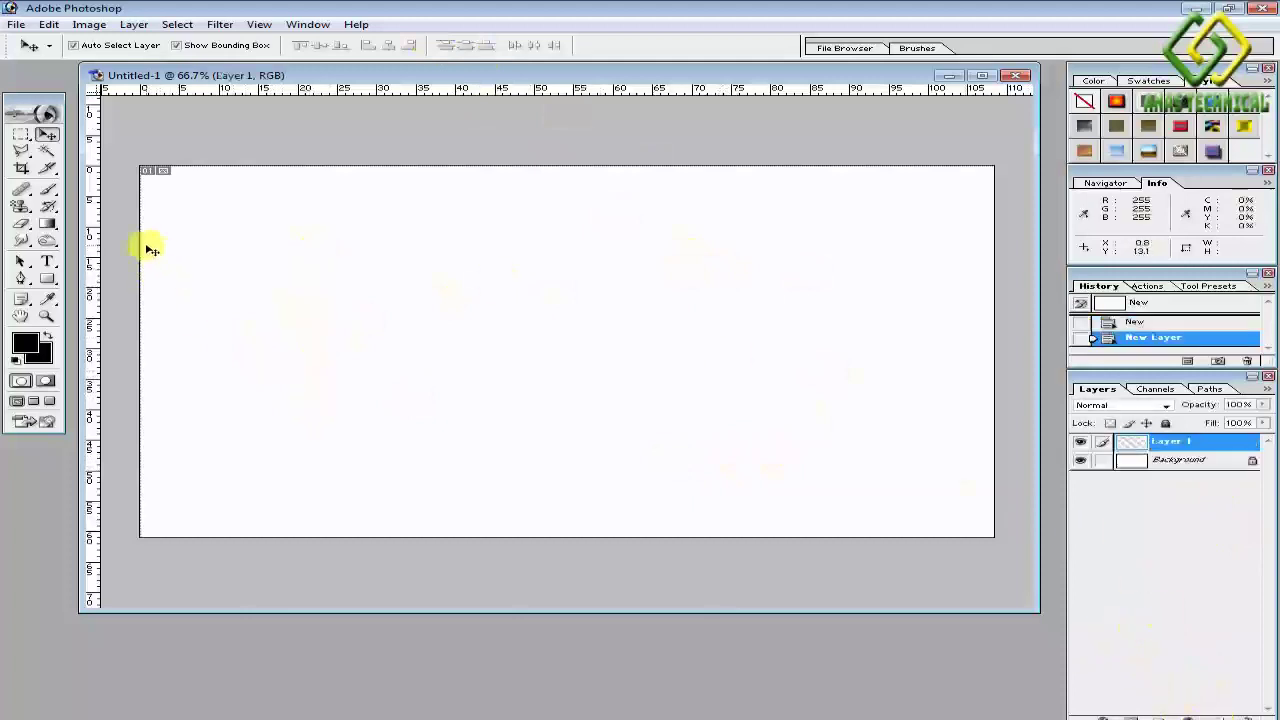
Stamp the 710 px splatter brush once in black near the middle of the new layer
left_click(47, 193)
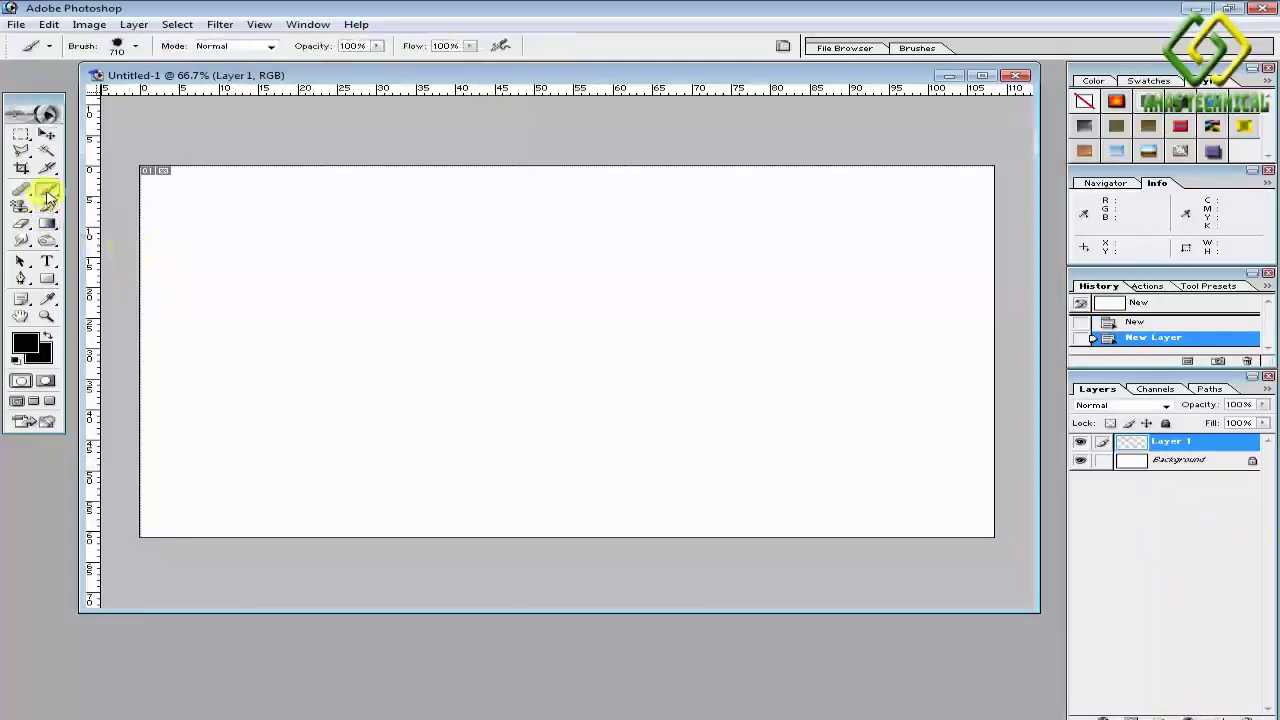
left_click(136, 48)
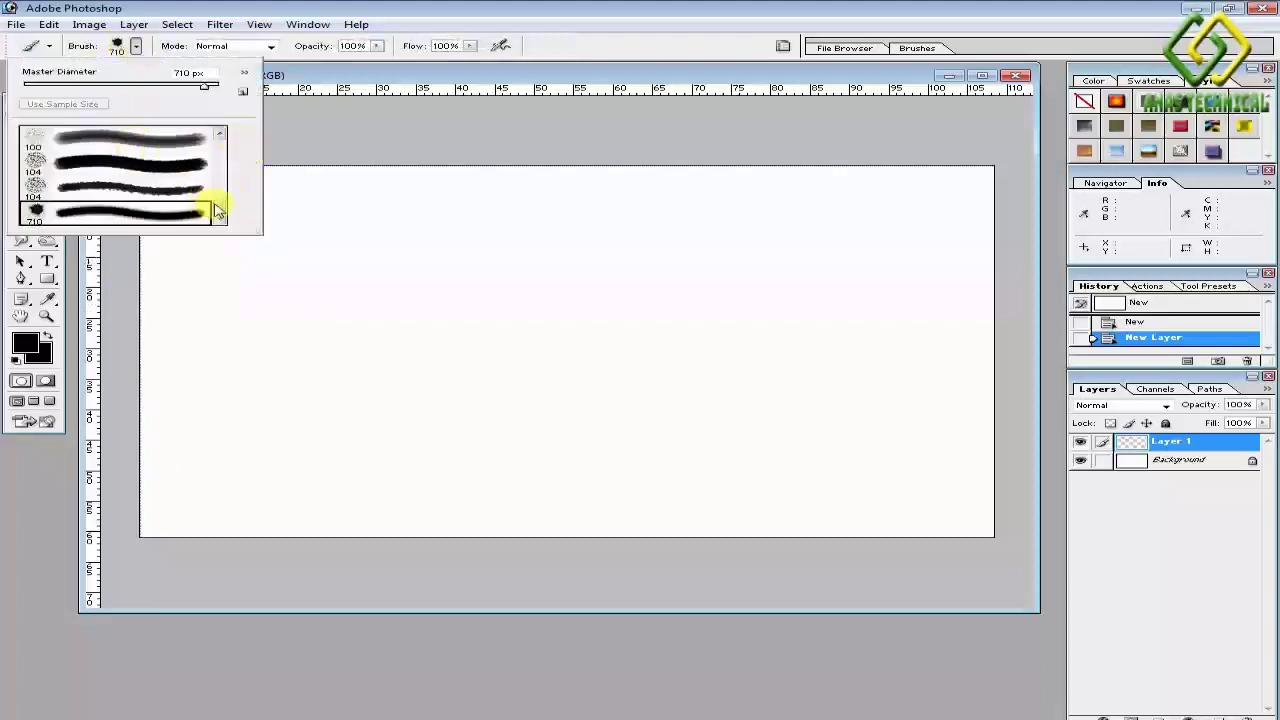
mouse_move(220, 206)
left_mouse_down()
mouse_move(219, 150)
mouse_move(220, 217)
left_mouse_up()
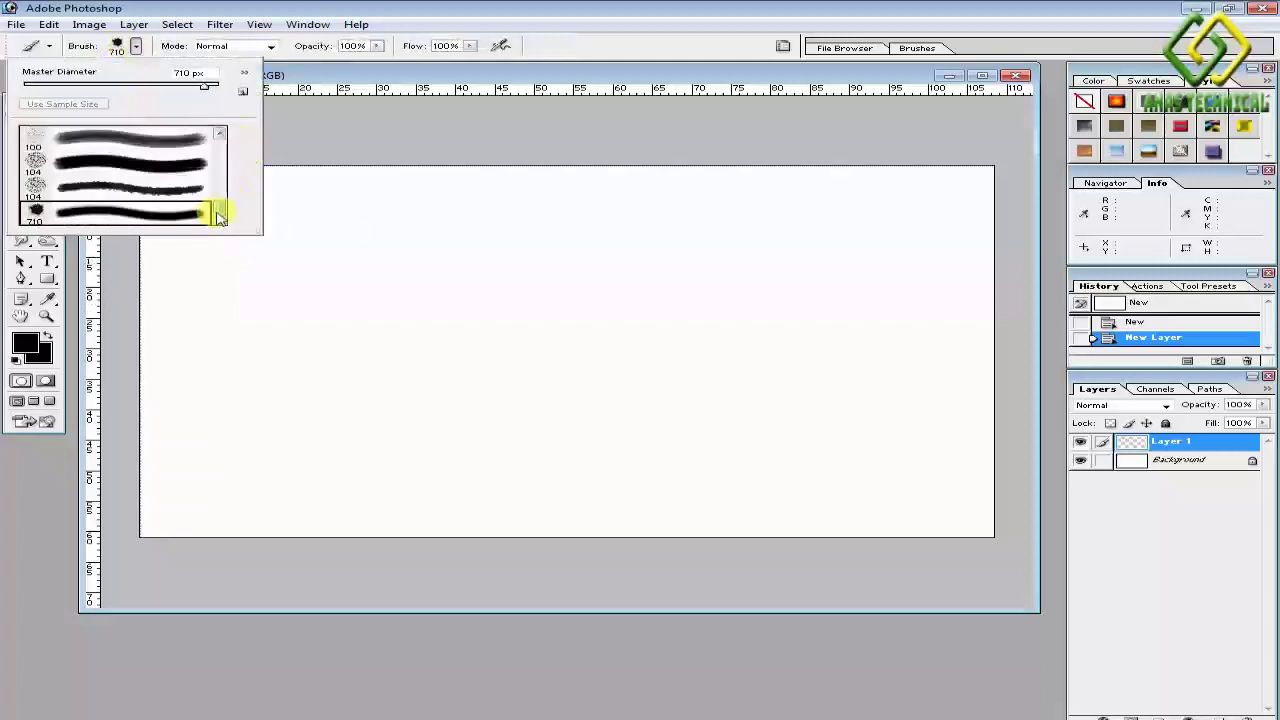
left_click(242, 78)
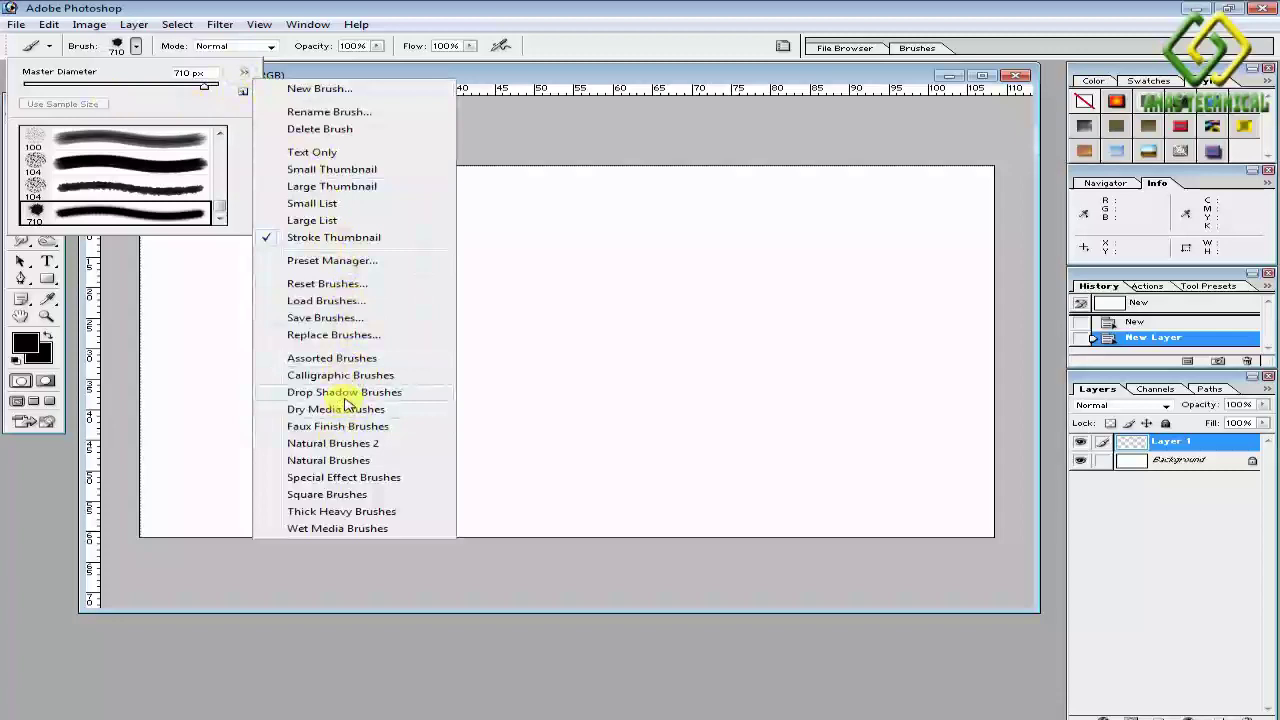
left_click(242, 76)
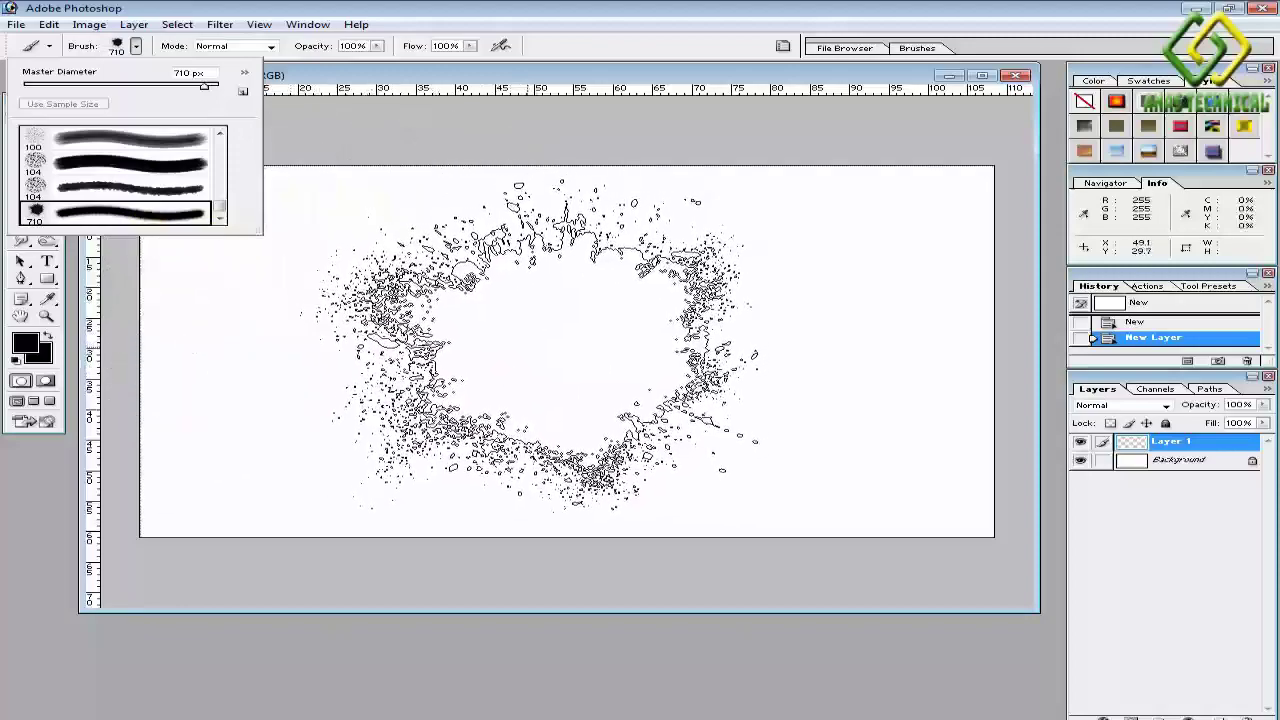
left_click(540, 340)
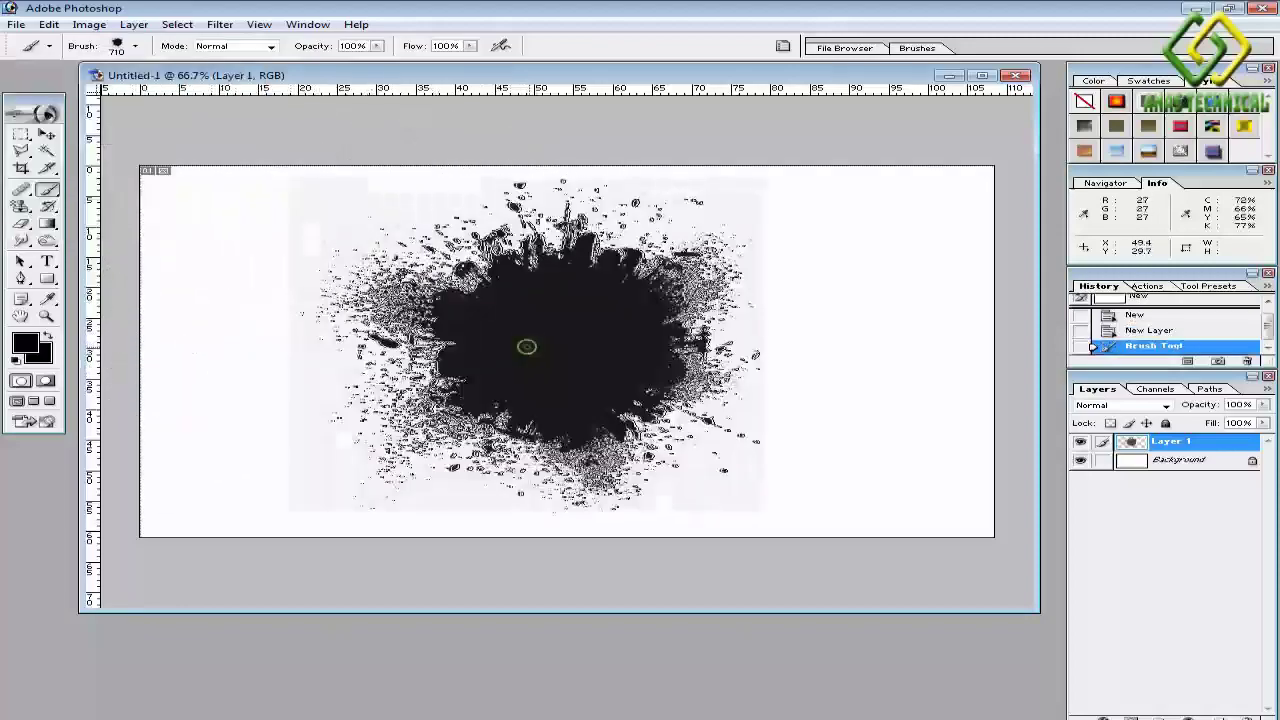
Scale the black splatter to 105.5% width and 111.5% height so it spans the full canvas height
left_click(47, 134)
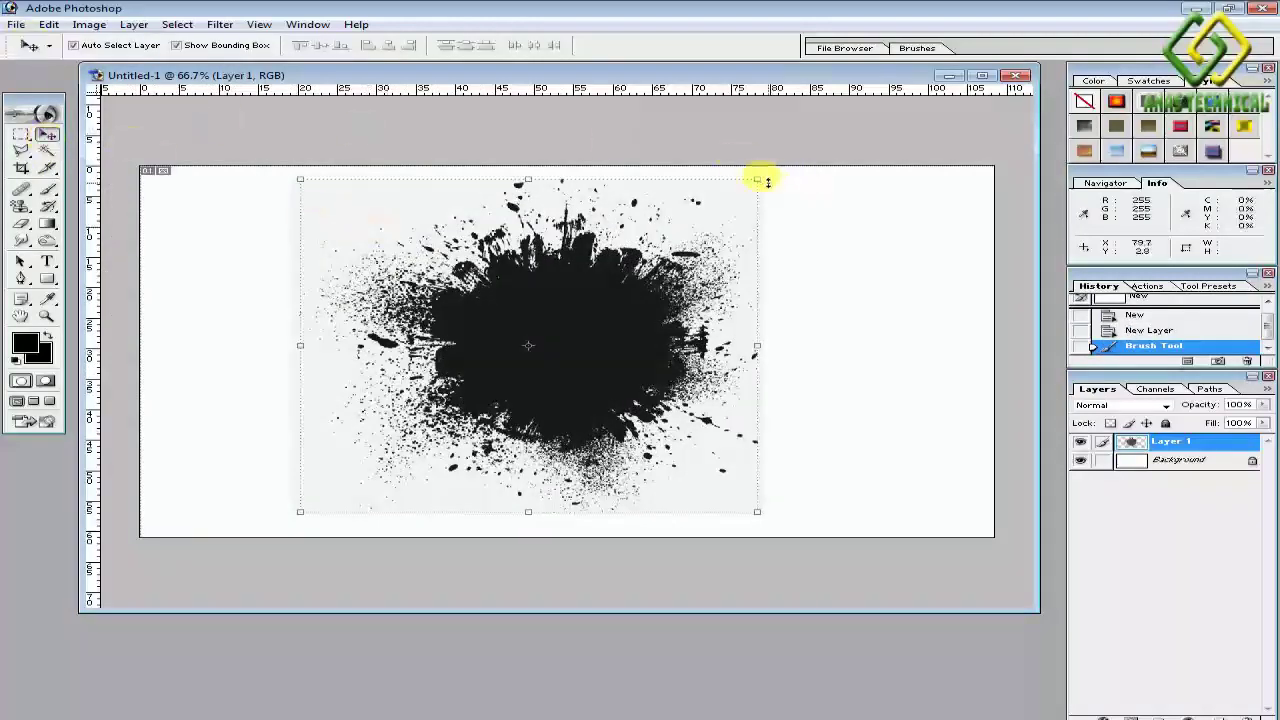
left_click_drag(757, 179, 780, 170)
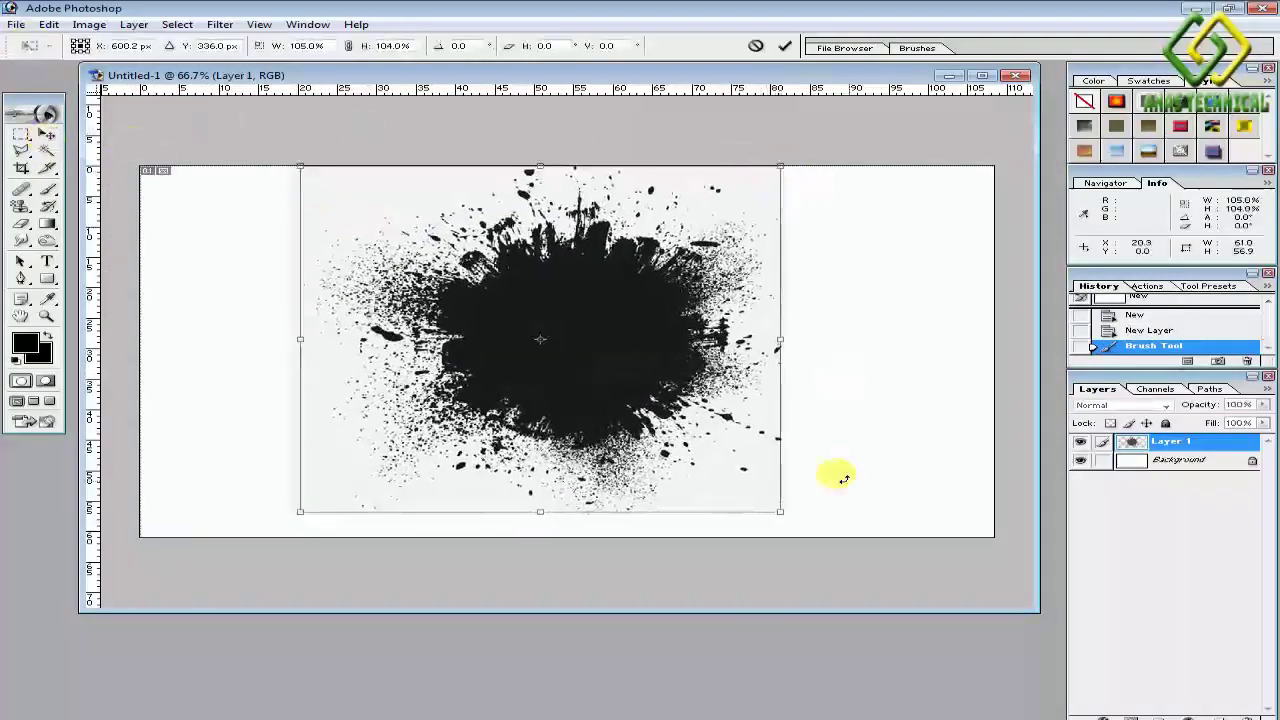
left_click_drag(779, 513, 782, 536)
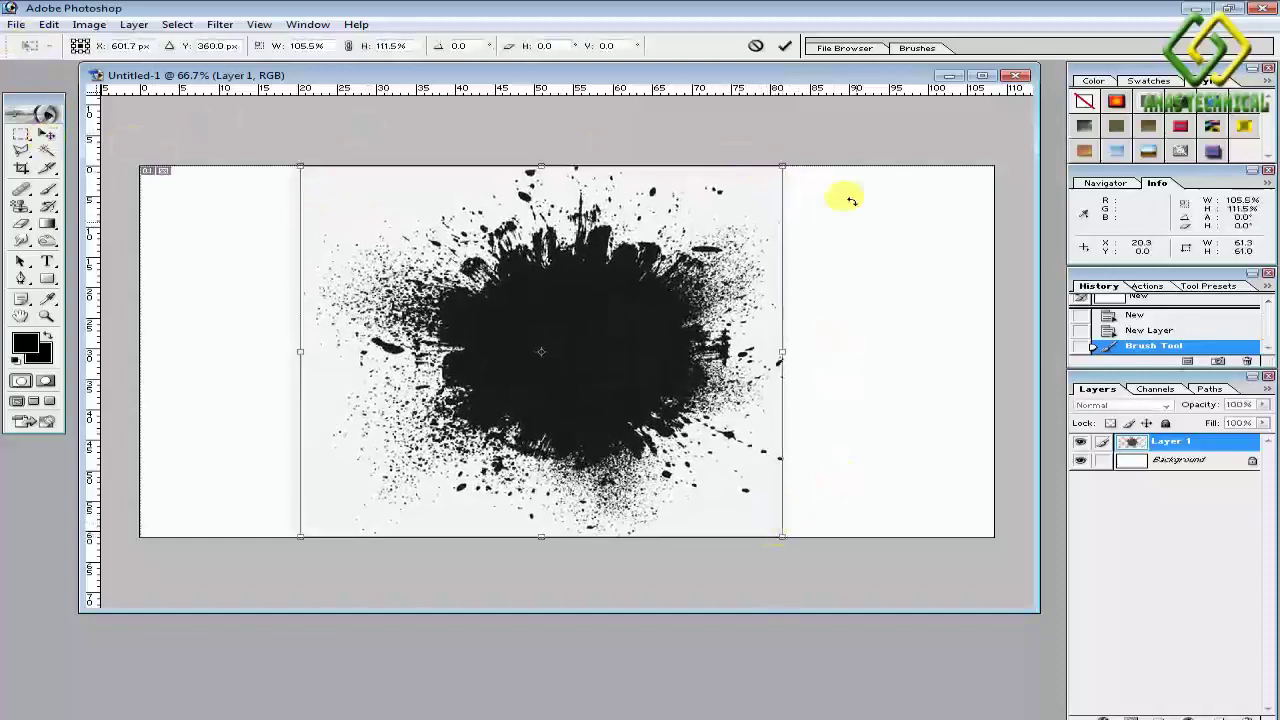
left_click(787, 47)
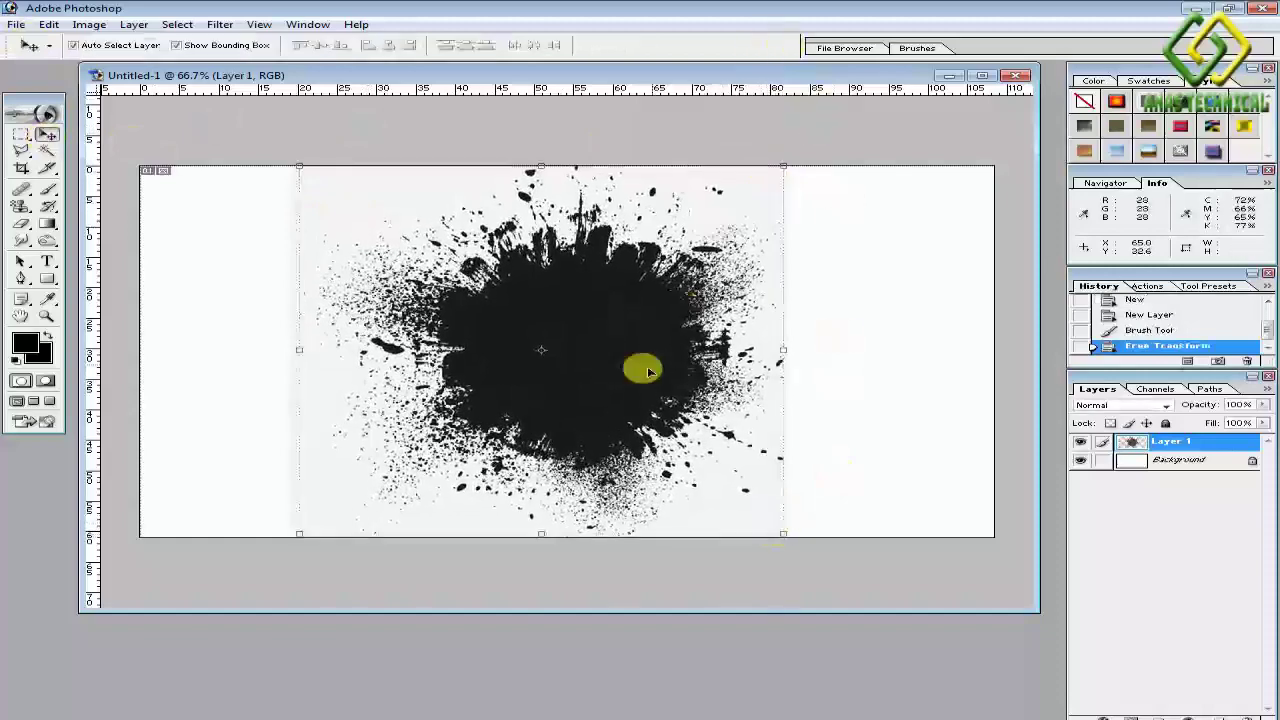
Open the portrait photo 002 and enlarge its window to show the whole image
left_click(15, 27)
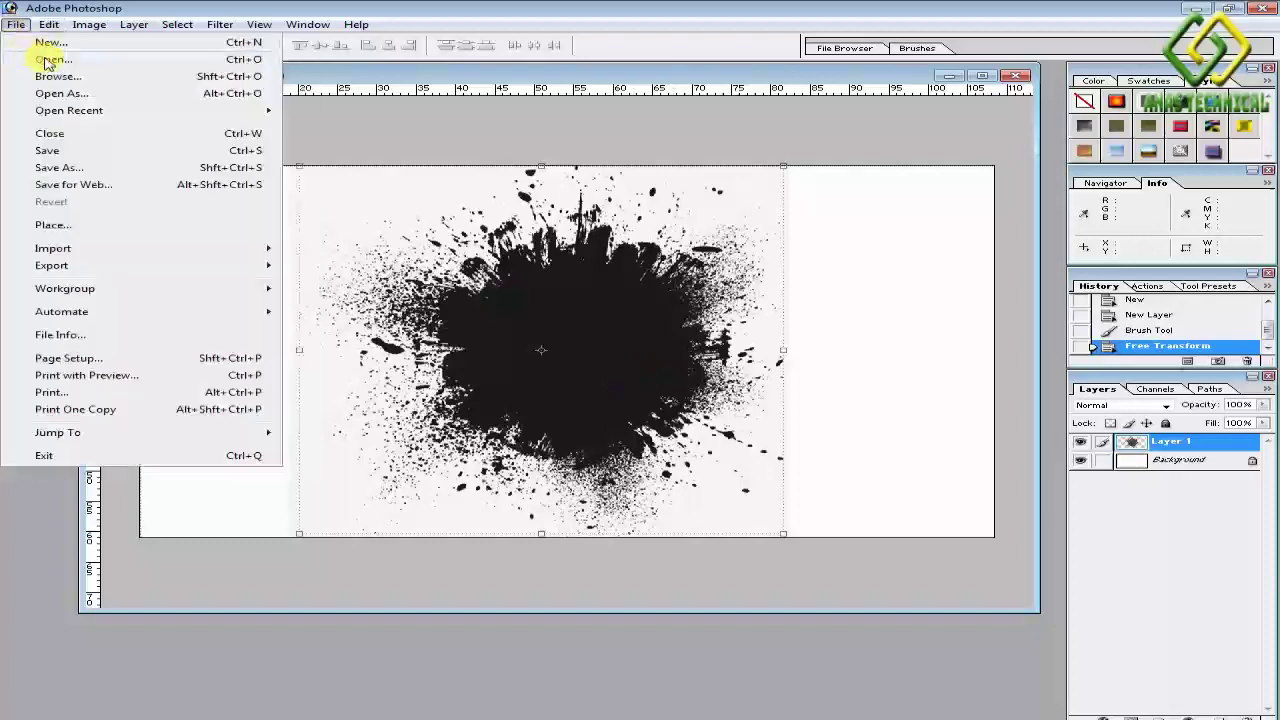
left_click(47, 60)
left_click(641, 258)
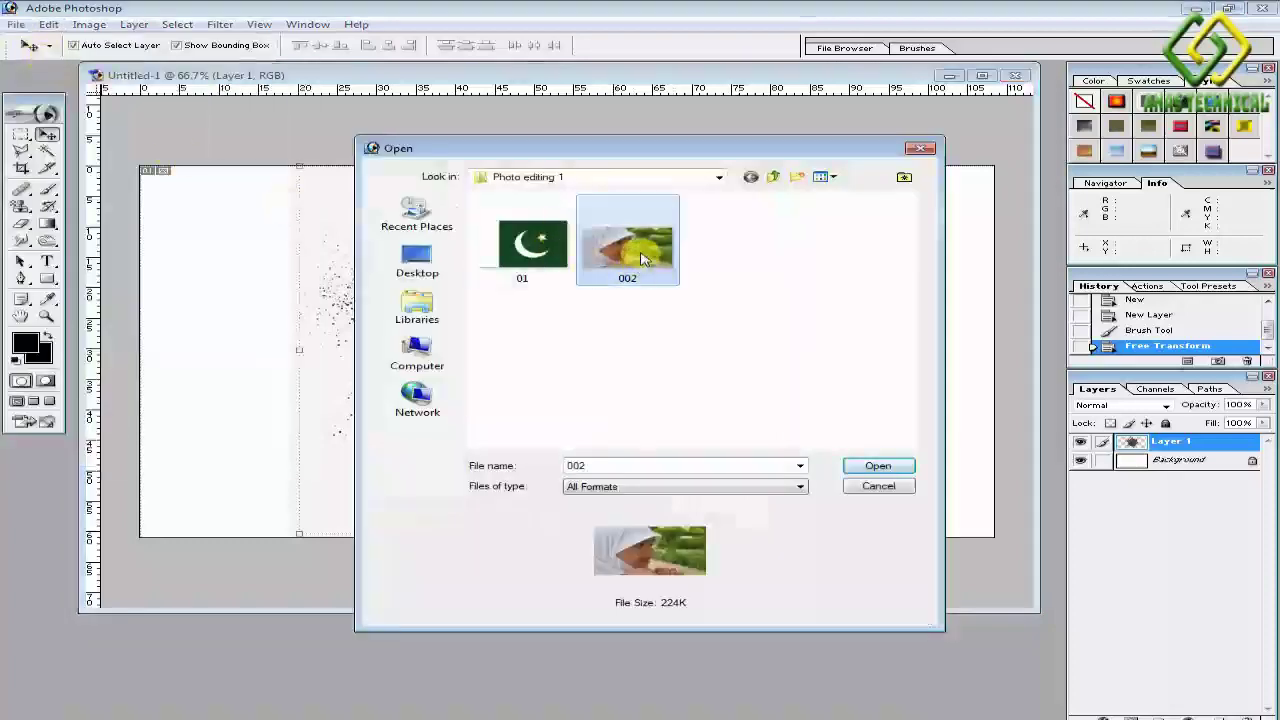
left_click(878, 467)
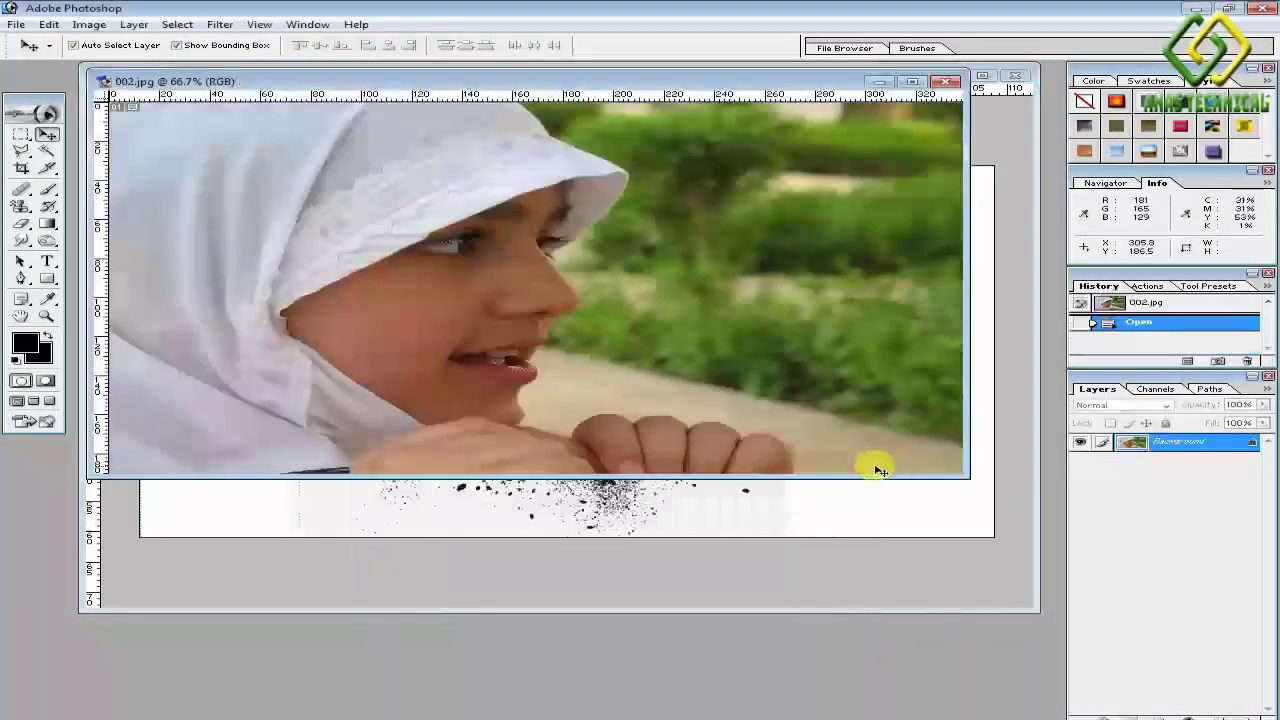
left_click_drag(966, 476, 1062, 574)
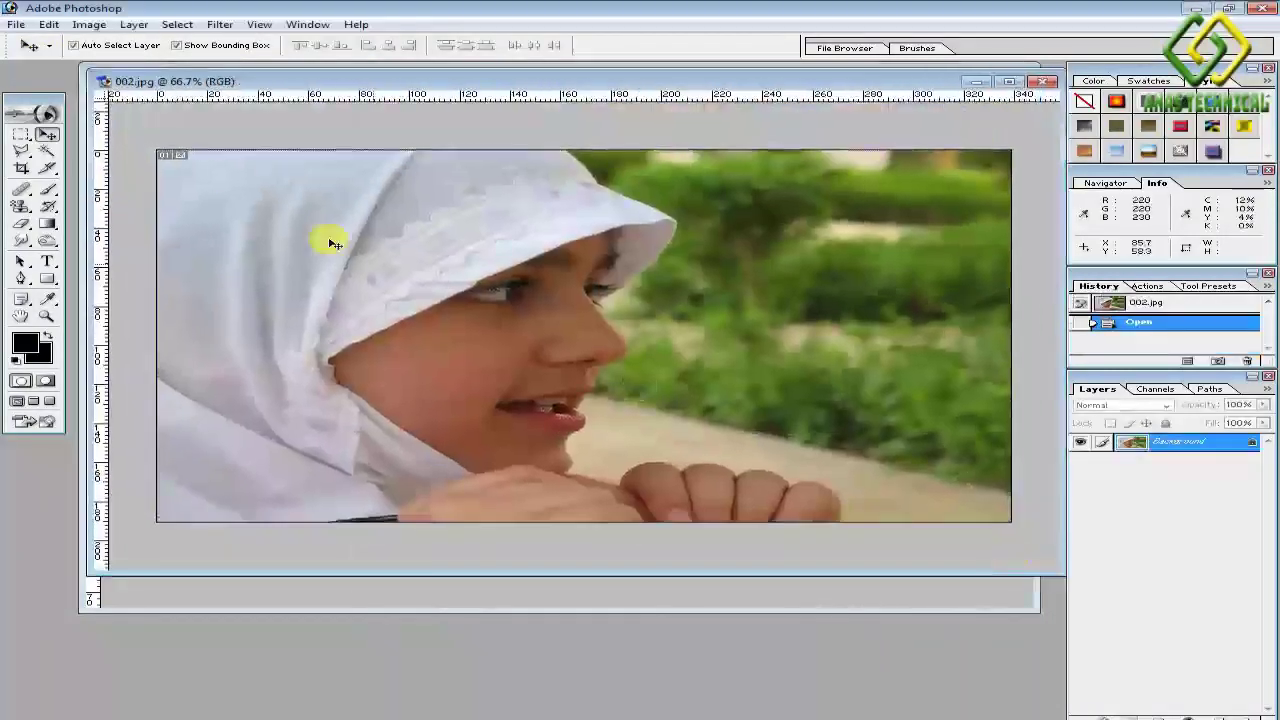
Select the full-height part of the photo containing the headscarf and face with a rectangular marquee and cut it to a new layer
left_click(20, 137)
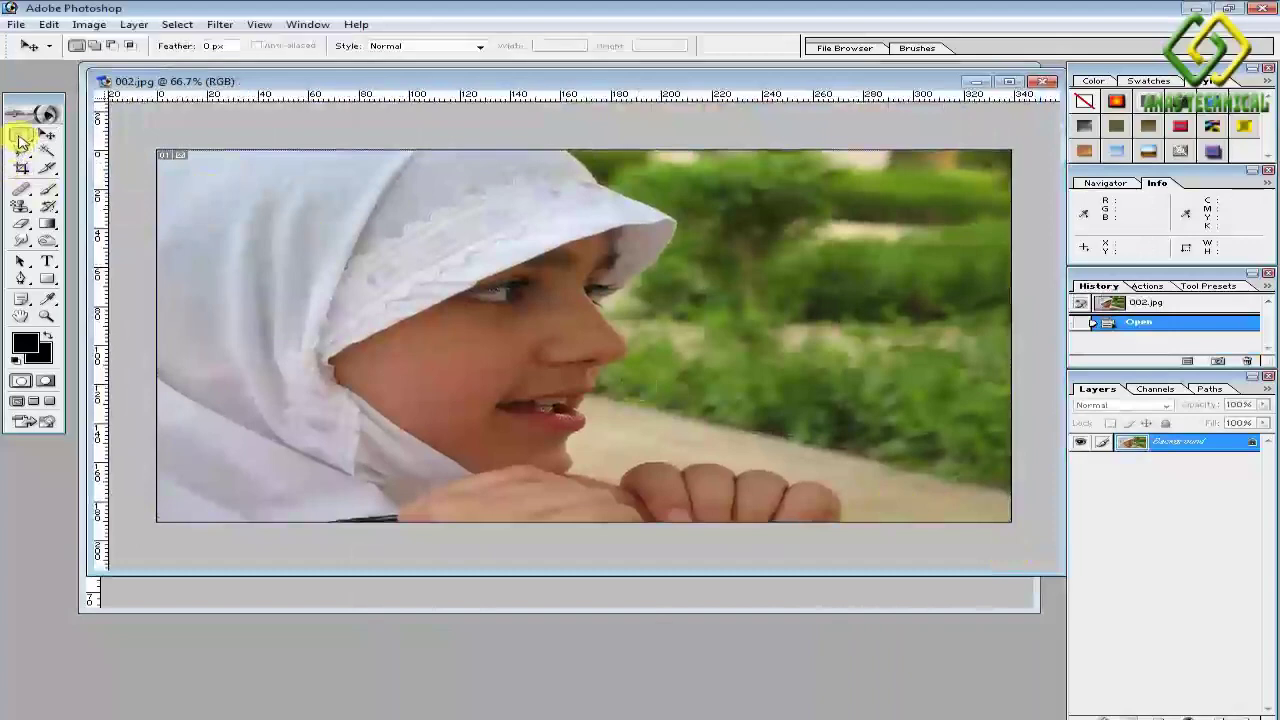
left_click_drag(157, 149, 671, 546)
right_click(424, 251)
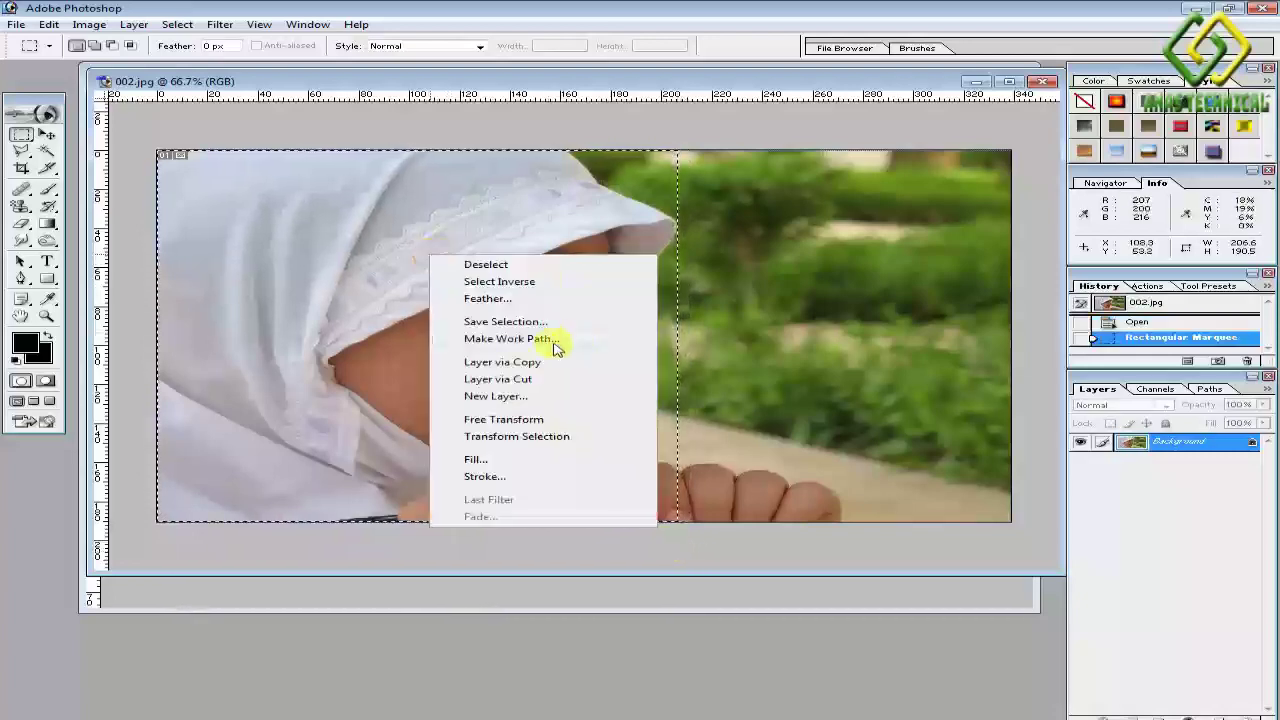
left_click(500, 379)
Move the cut portrait layer into the Untitled-1 document and position it over the splatter
left_click(46, 135)
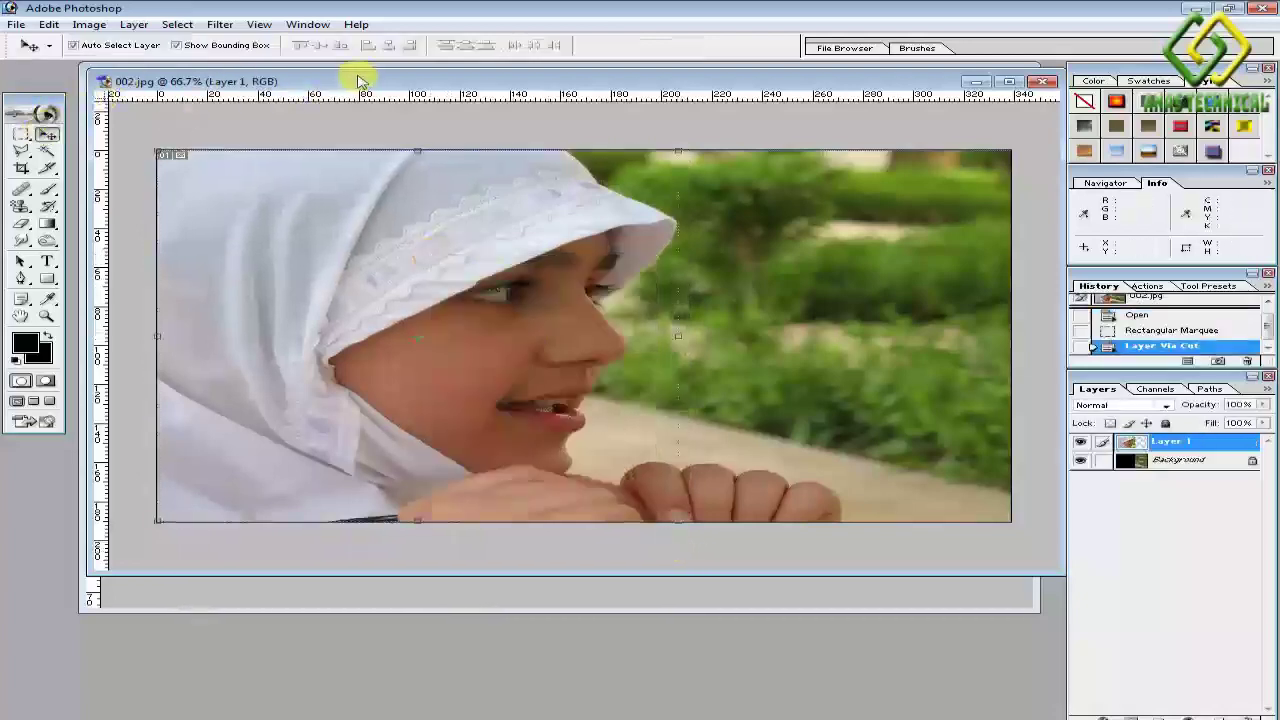
left_click_drag(363, 80, 72, 282)
left_click_drag(225, 445, 667, 297)
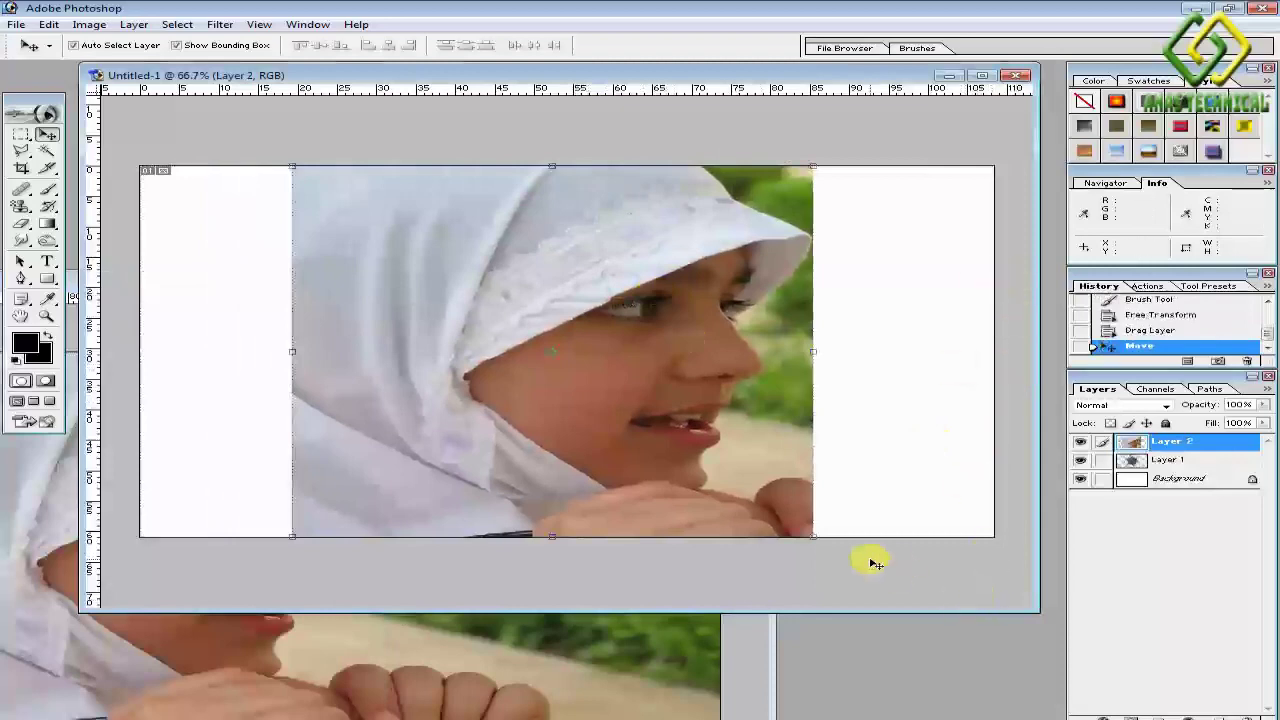
Rotate the portrait layer by -26.1 degrees and shift it slightly so the face sits over the splatter
key("ctrl+t")
left_click_drag(828, 543, 920, 429)
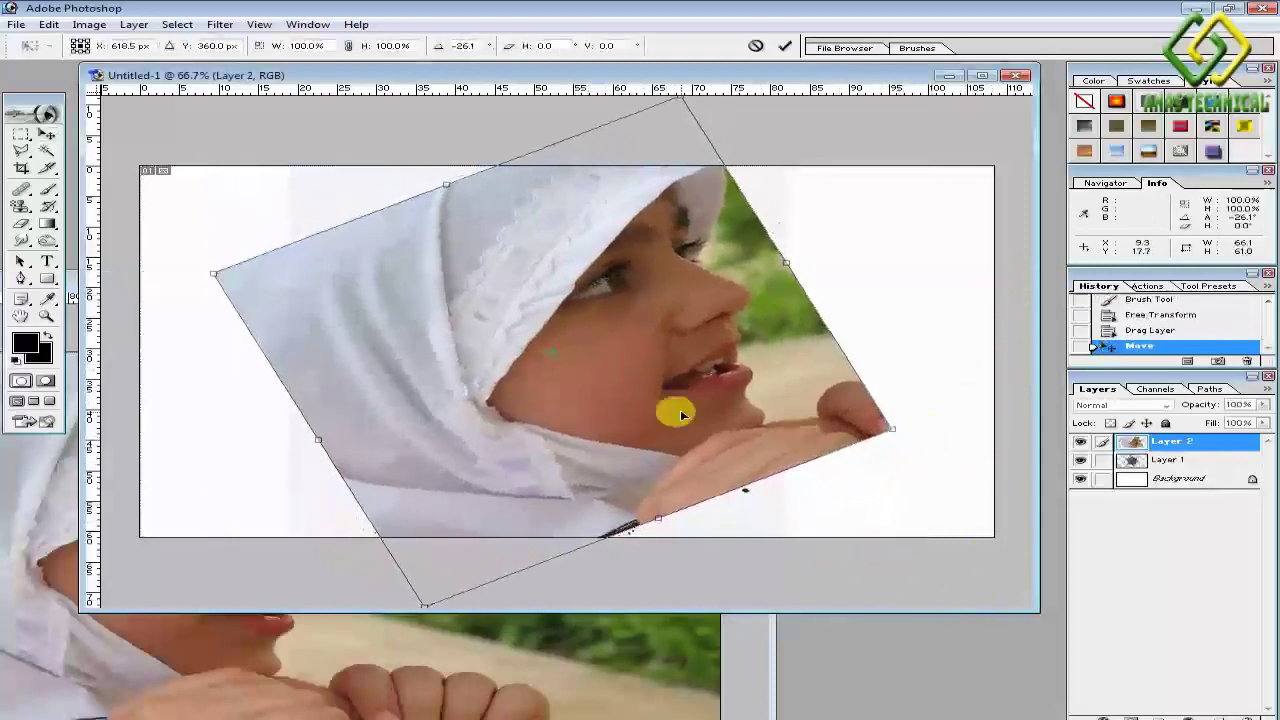
left_click_drag(618, 406, 625, 422)
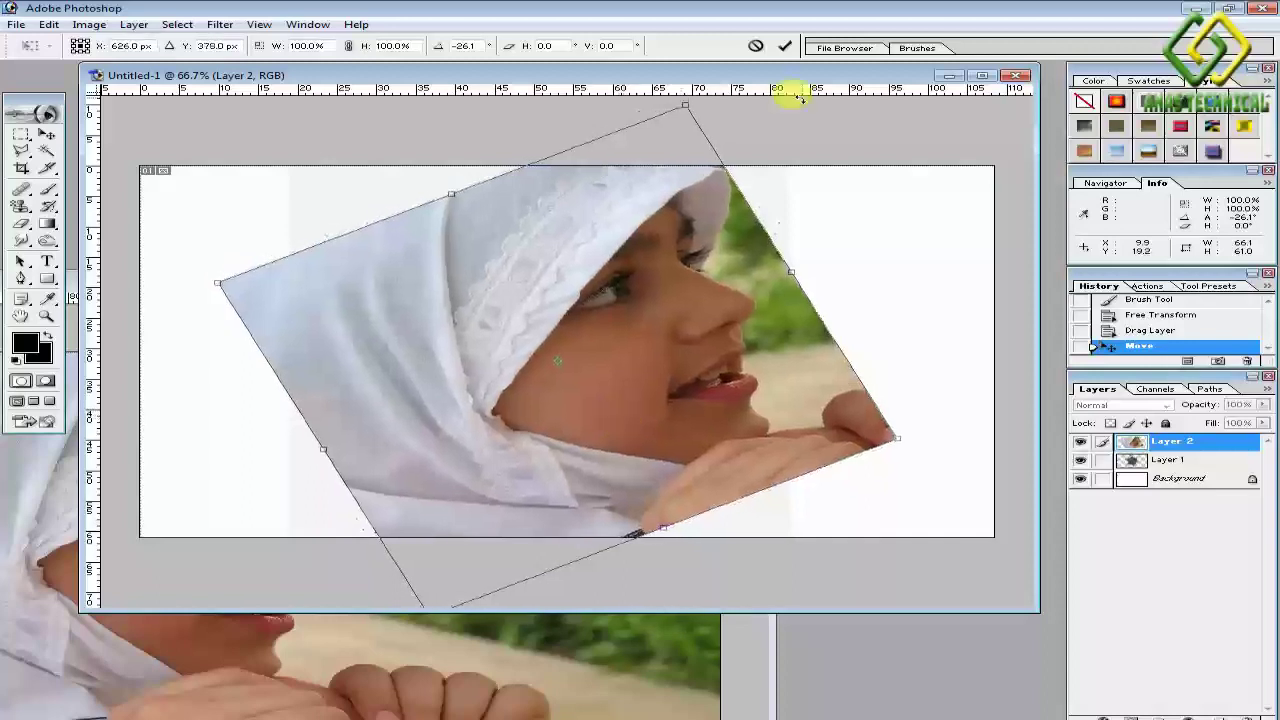
left_click(789, 47)
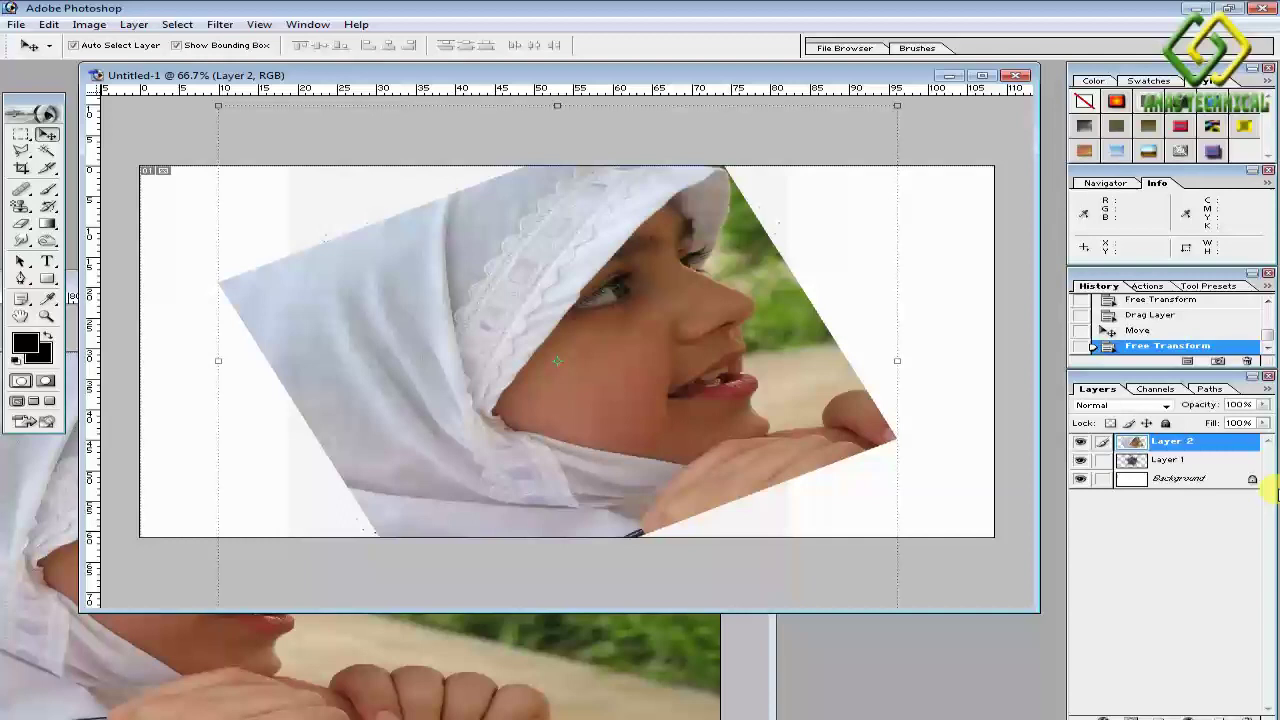
Group the portrait with the splatter layer beneath as a clipping mask and scale it to 93.1% width and 92.3% height
key("ctrl+g")
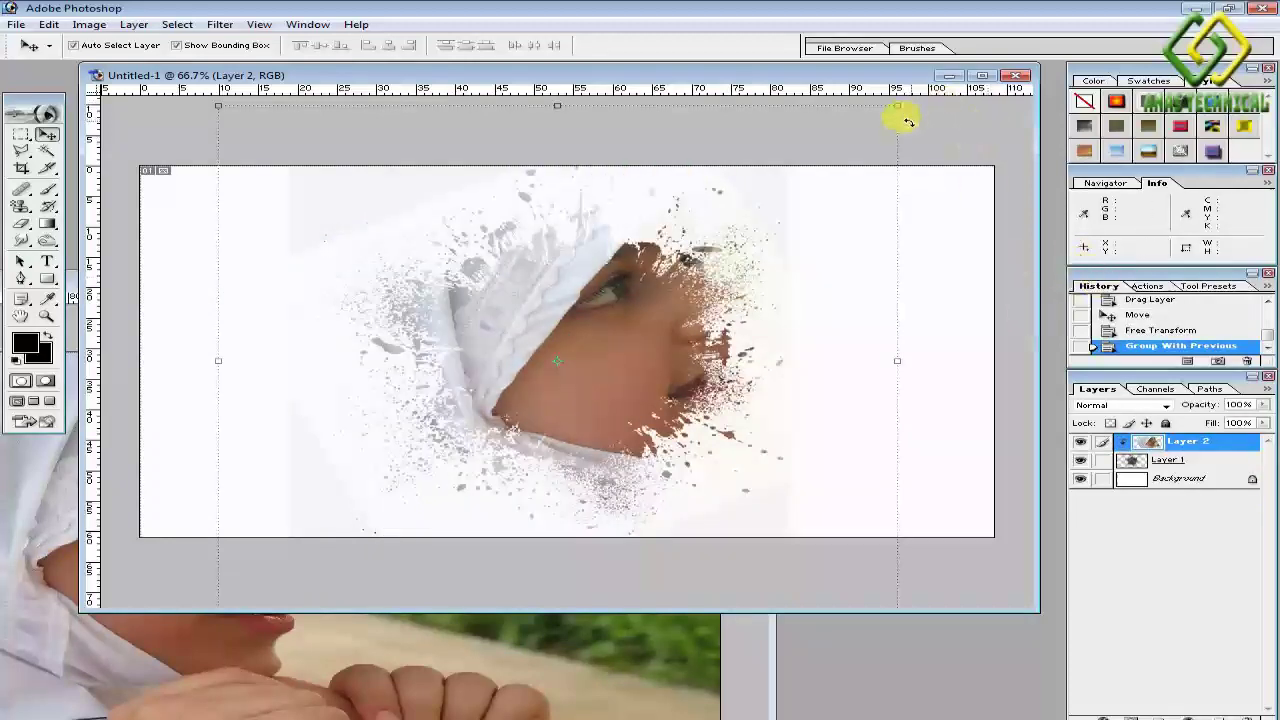
left_click_drag(897, 107, 850, 148)
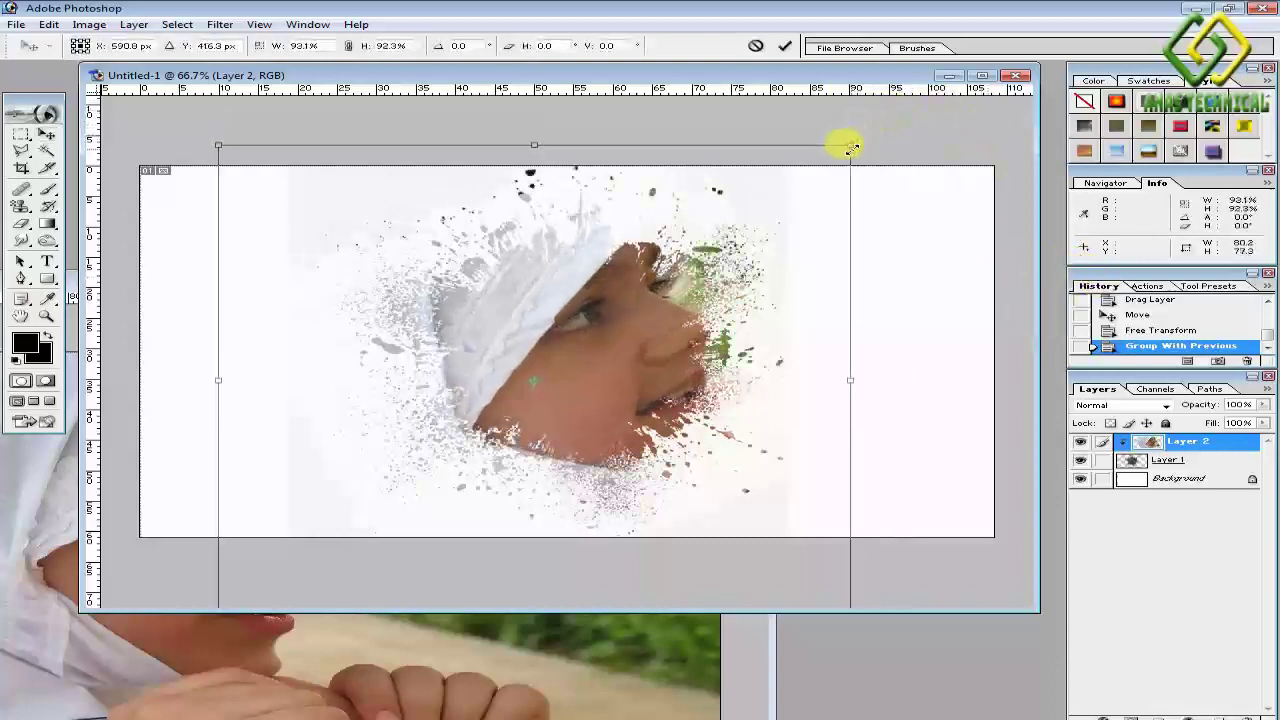
left_click(786, 48)
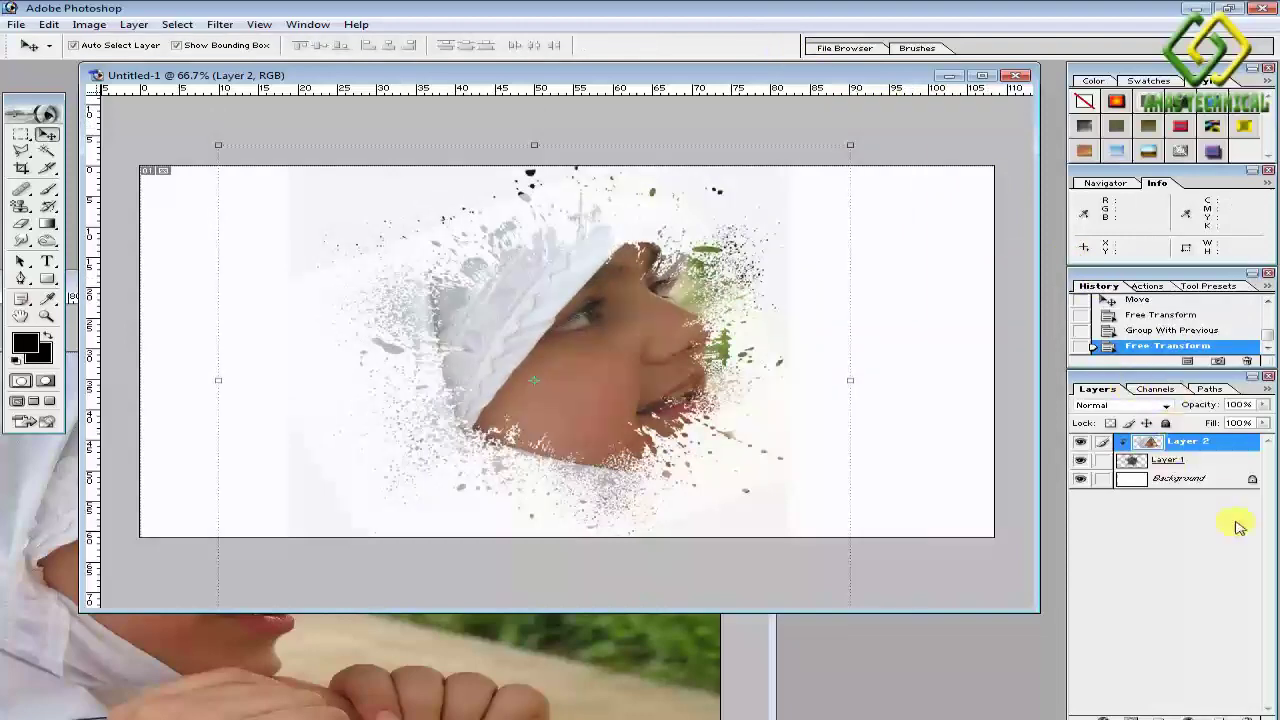
Open the flag image 01 and place it in the Untitled-1 document directly above the Background layer
left_click(1172, 482)
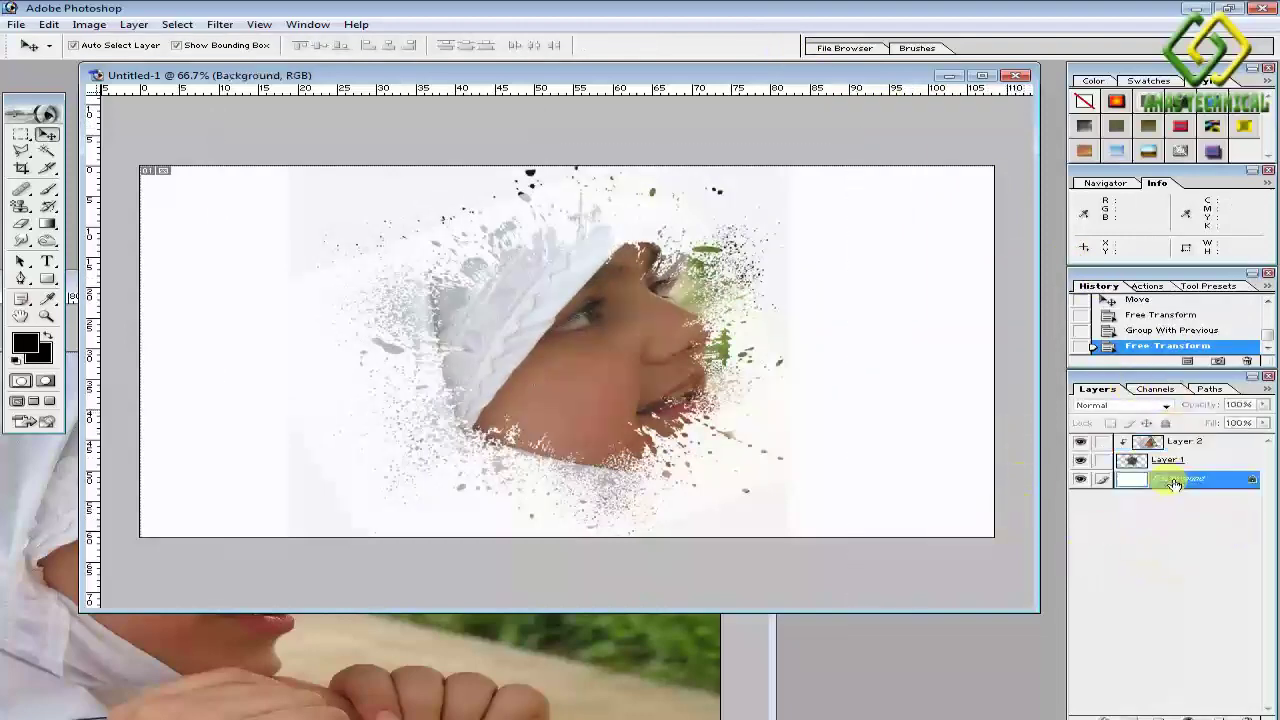
left_click(16, 26)
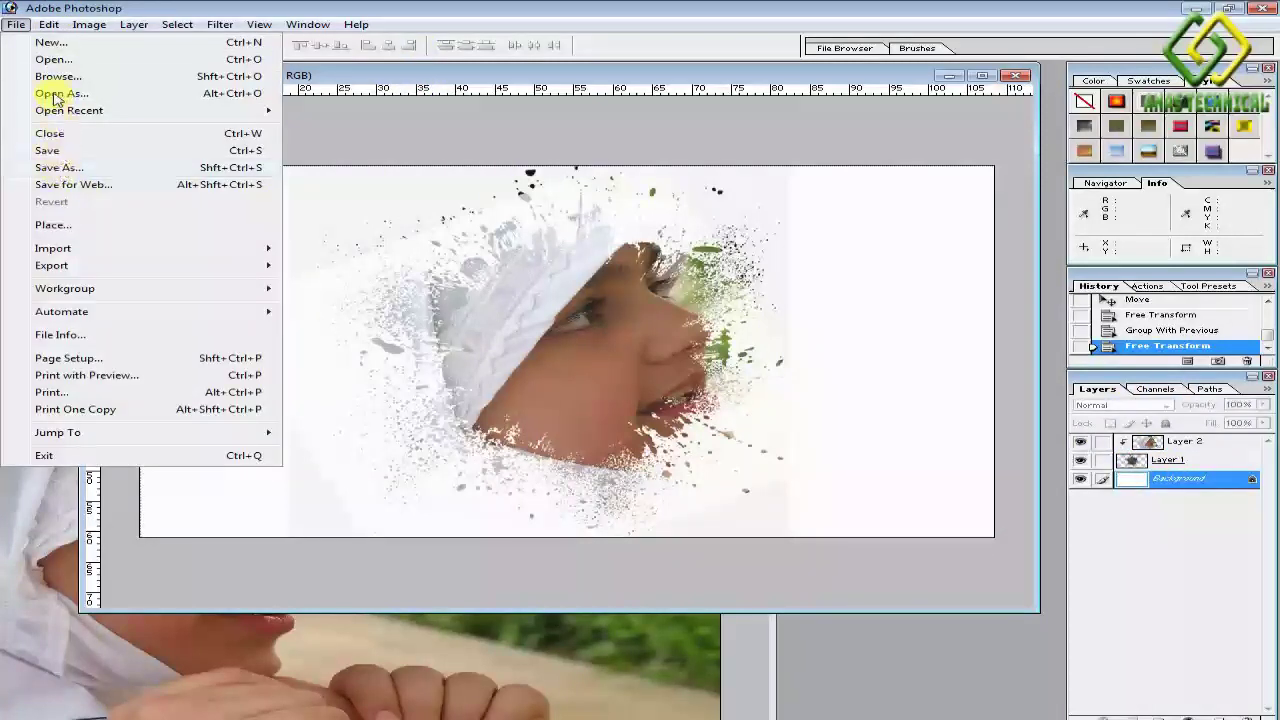
left_click(47, 59)
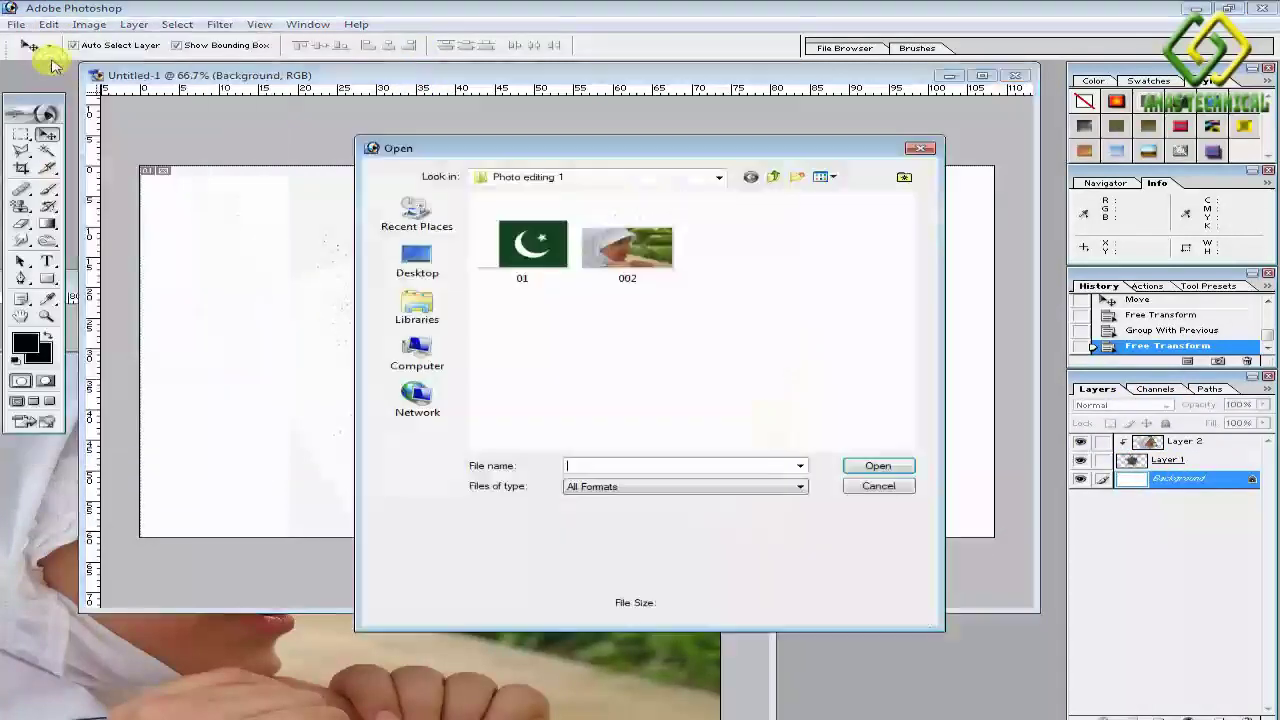
left_click(545, 248)
left_click(879, 467)
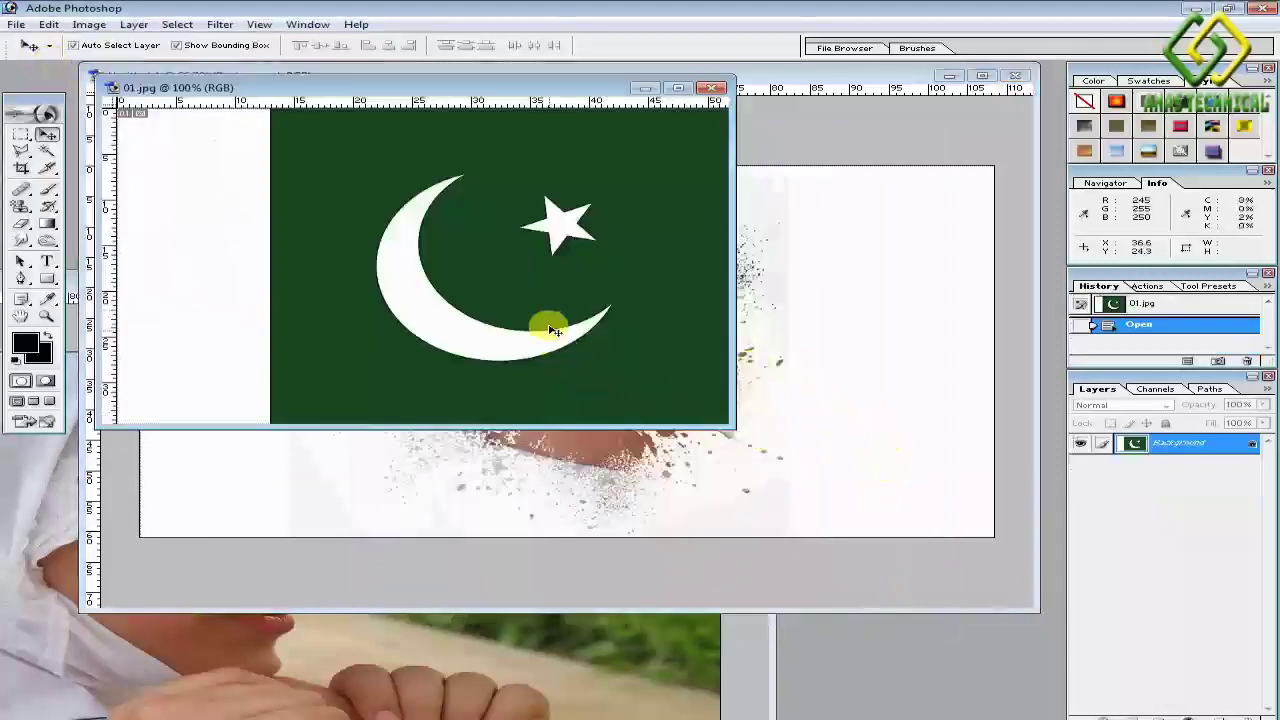
left_click_drag(549, 289, 583, 288)
Scale the flag layer to 209.2% width and 176.5% height to fill the whole canvas
left_click_drag(703, 378, 988, 536)
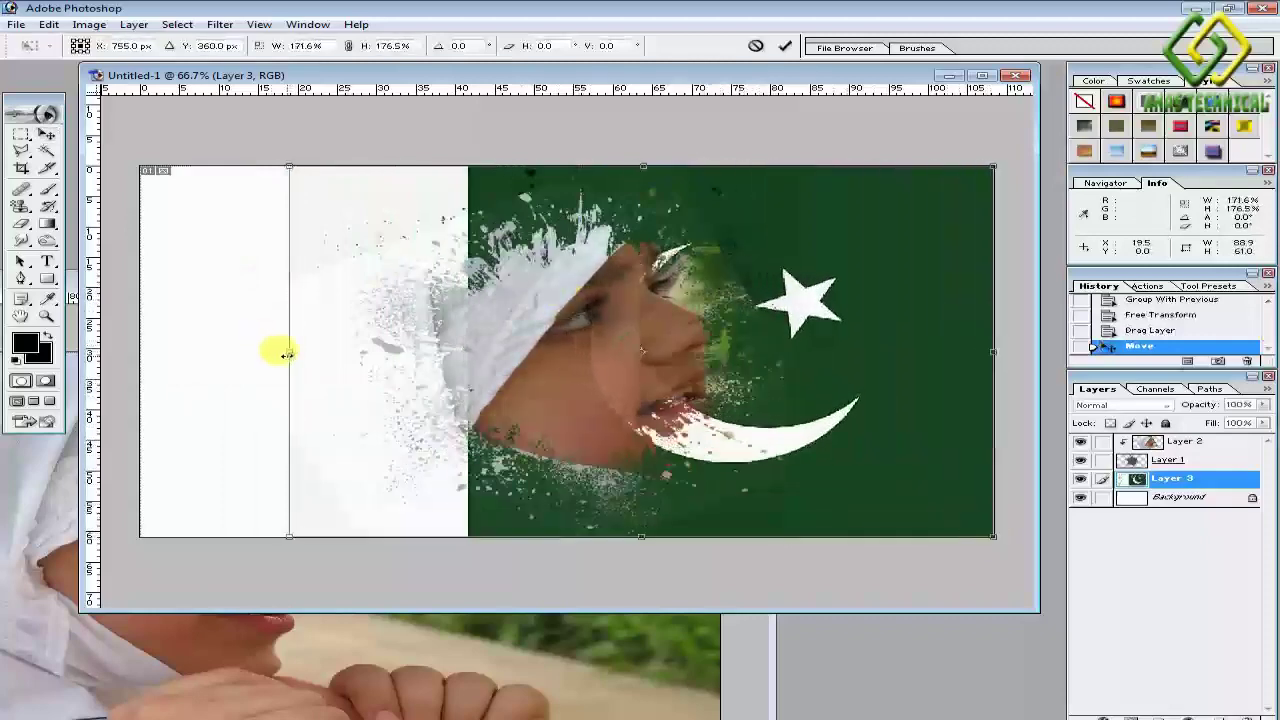
left_click_drag(292, 351, 138, 356)
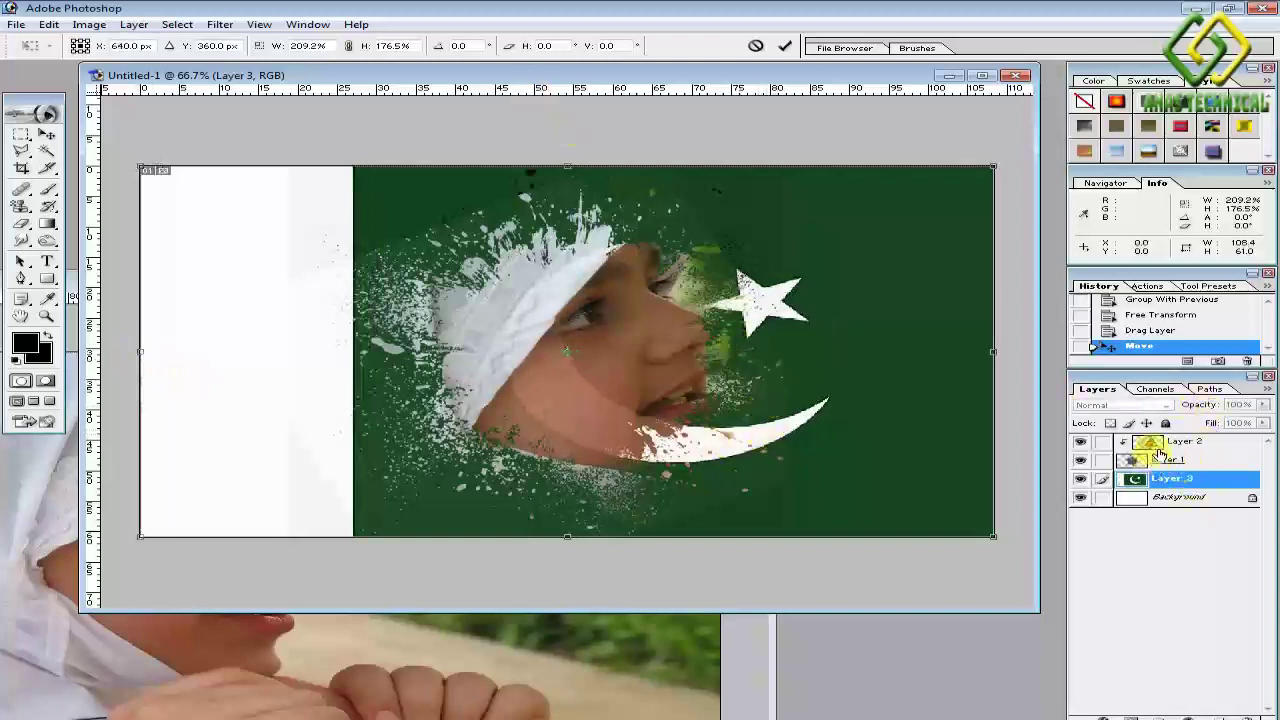
left_click(784, 45)
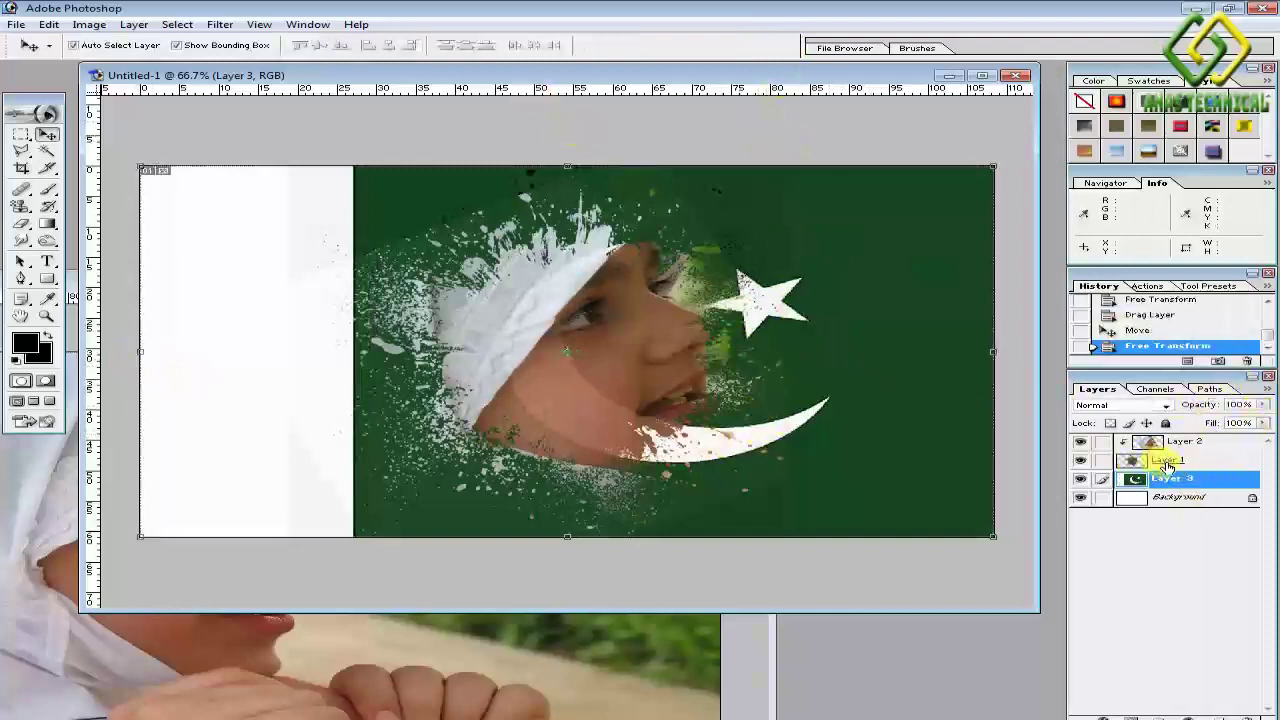
Move the splatter layer and the clipped portrait layer to the canvas's lower-left corner, over the flag's white band
left_click(1167, 462)
mouse_move(632, 323)
left_mouse_down()
mouse_move(446, 366)
mouse_move(442, 383)
left_mouse_up()
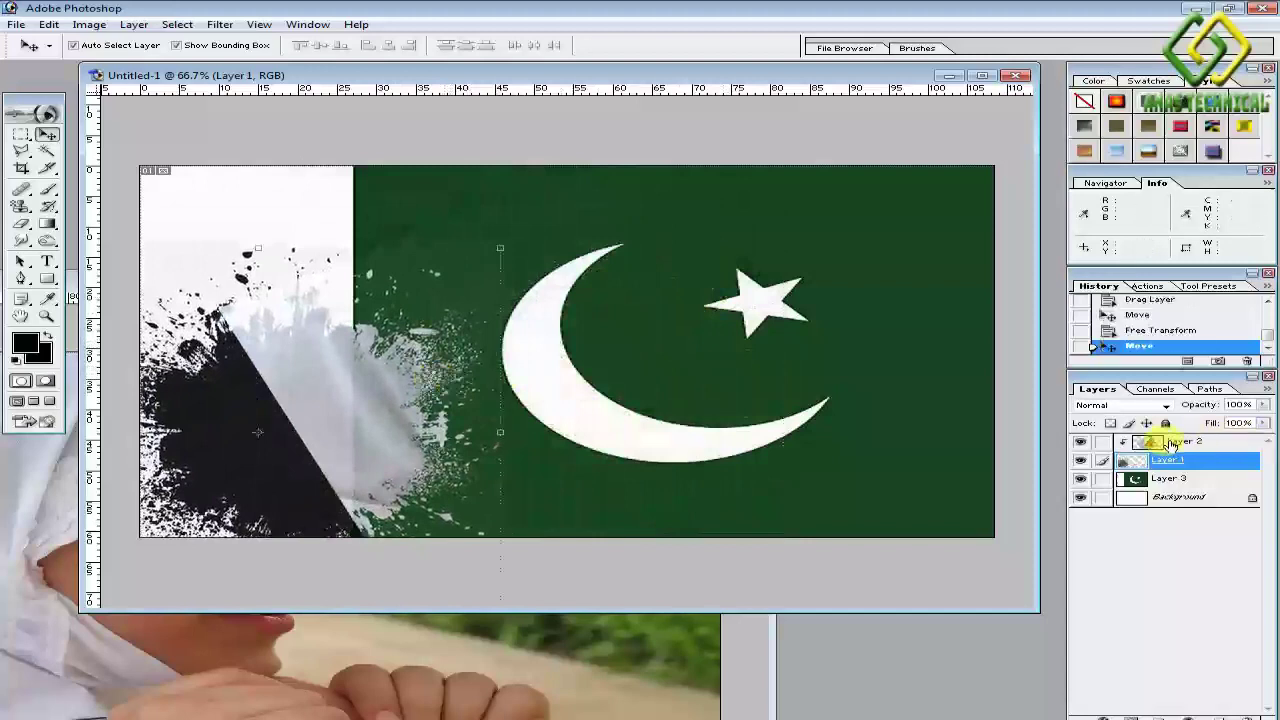
left_click(1170, 443)
left_click_drag(750, 302, 458, 360)
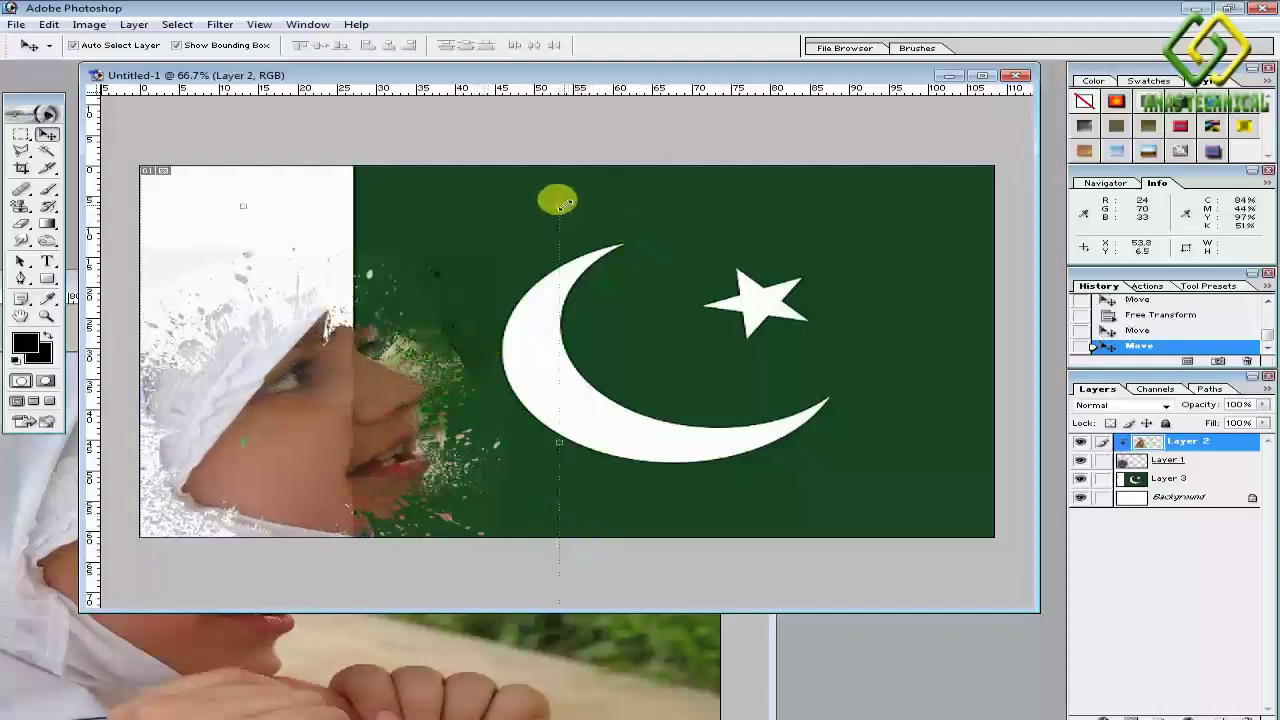
Scale the portrait layer down to 86.2% width and 90.5% height, keeping its lower-left corner fixed
key("ctrl+t")
left_click_drag(560, 206, 474, 249)
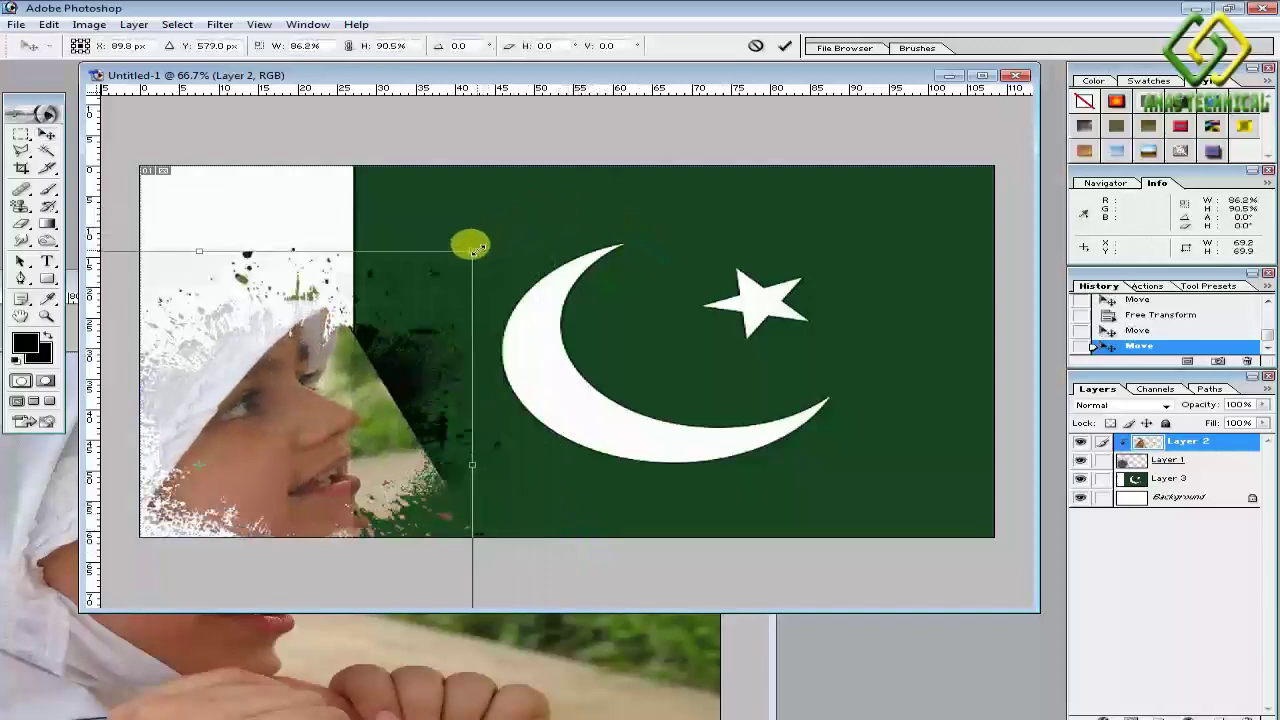
left_click(785, 46)
Scale the splatter layer (Layer 1) to 77.7% width and 82.4% height so it fits mostly within the white band
left_click(1162, 461)
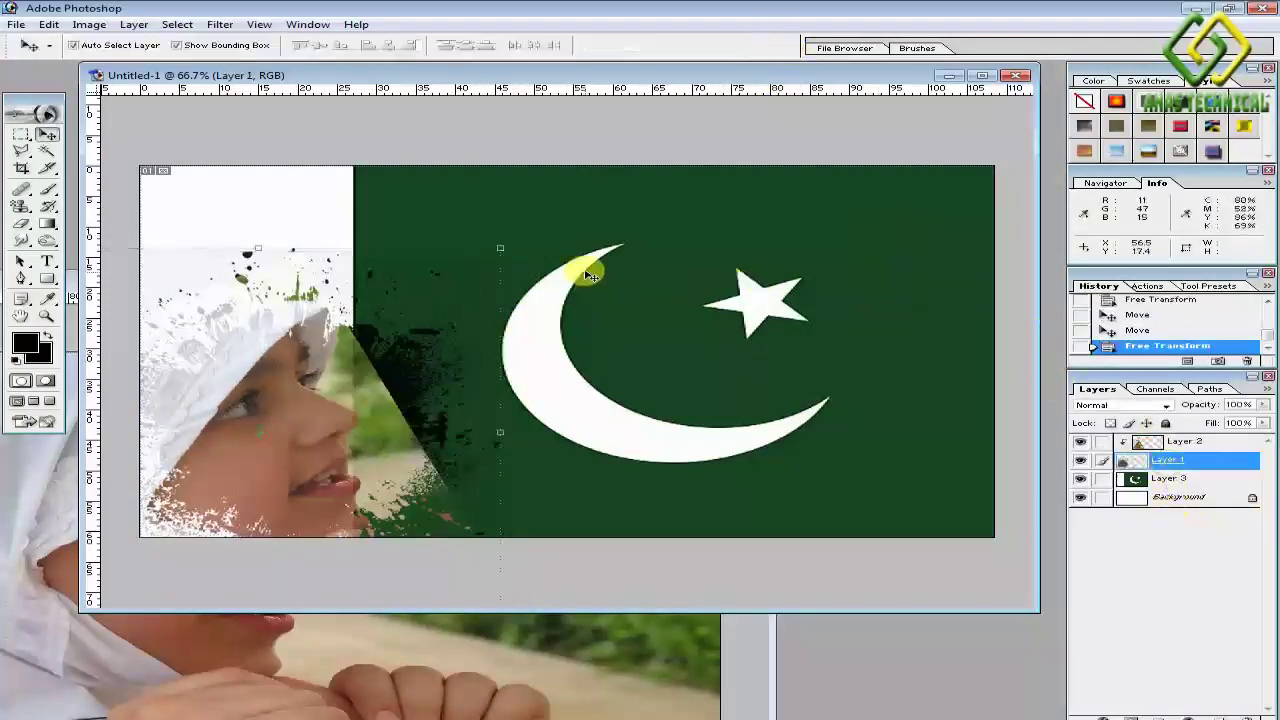
left_click_drag(498, 250, 392, 313)
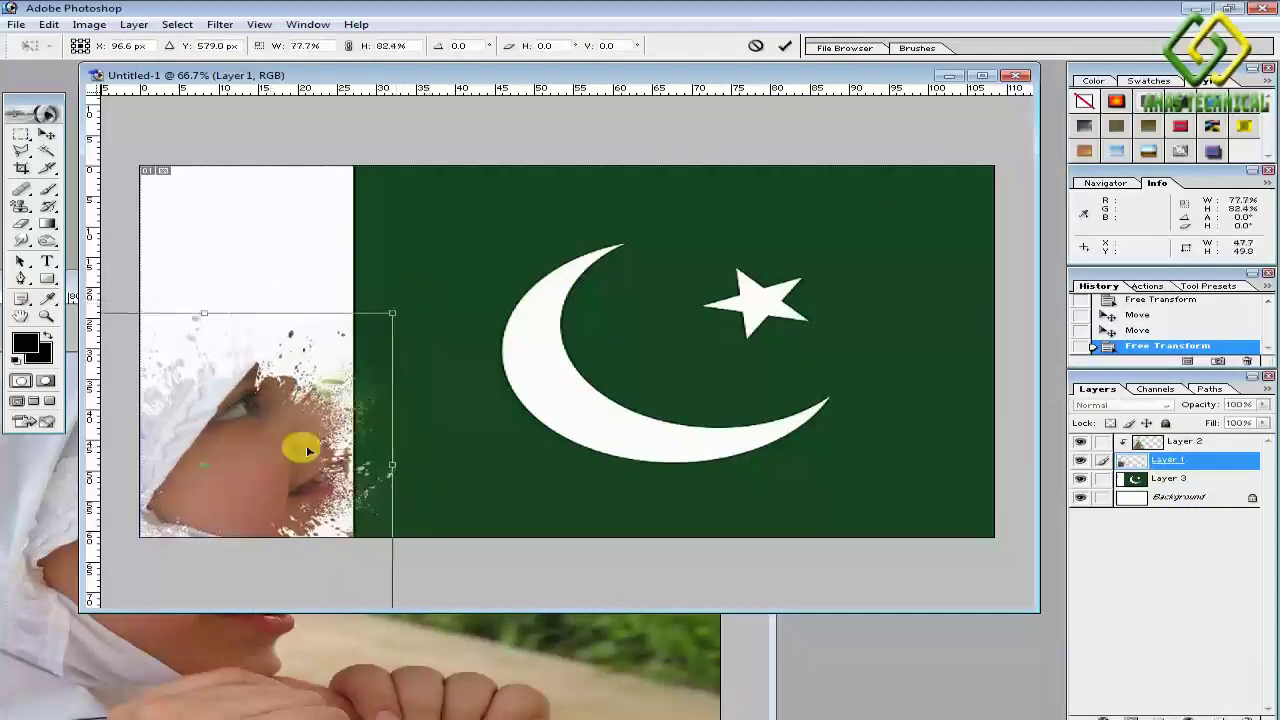
left_click(784, 46)
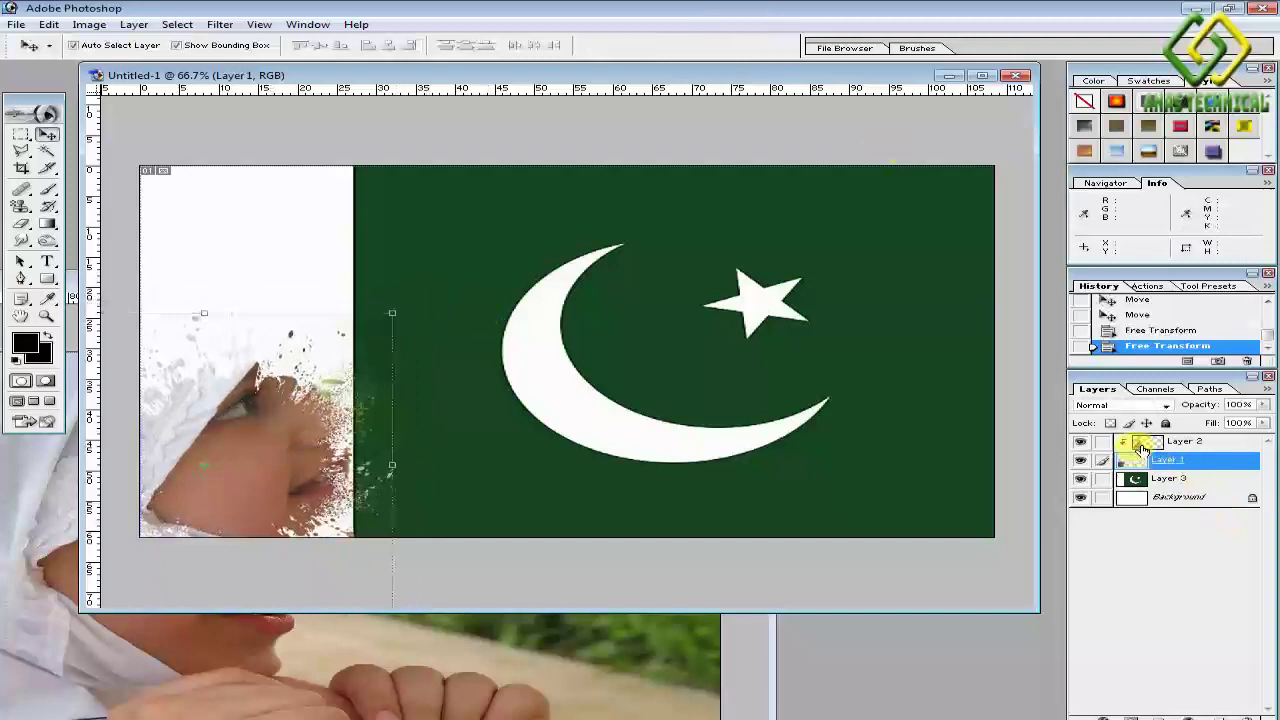
Scale the portrait layer to 94.5% width and 92.6% height to fit the face inside the smaller splatter
left_click(1142, 447)
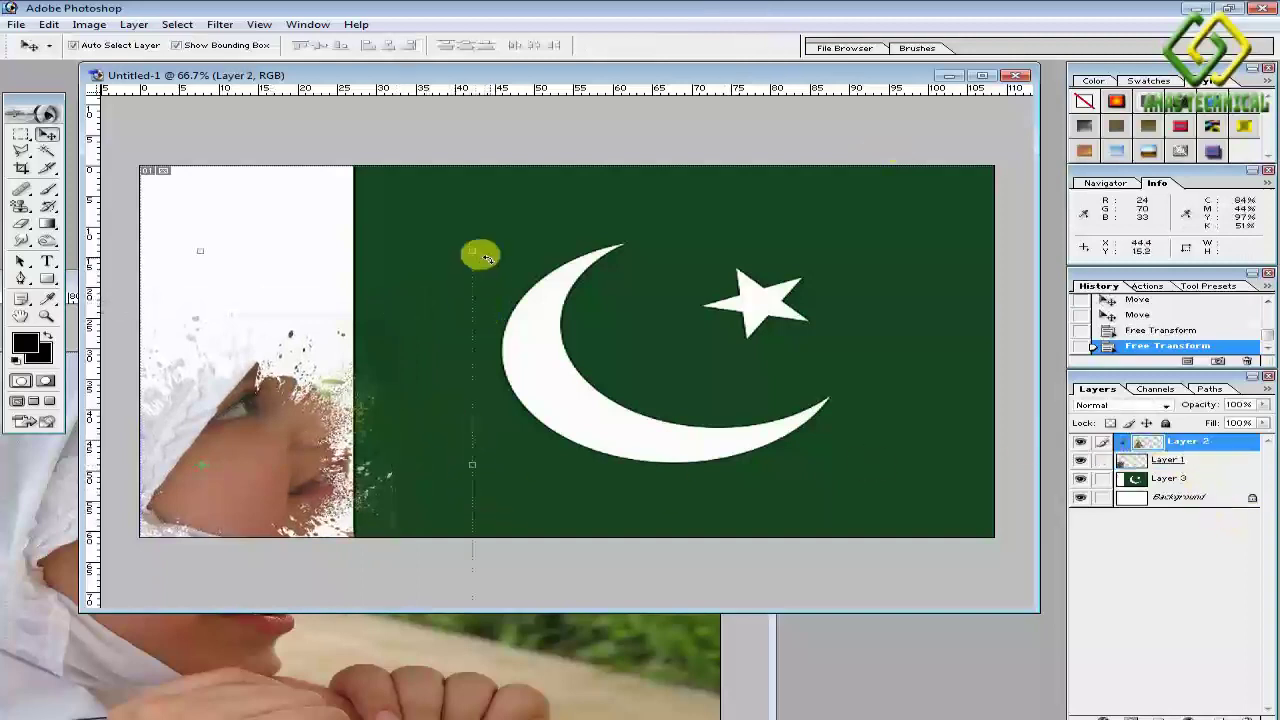
left_click_drag(472, 250, 445, 282)
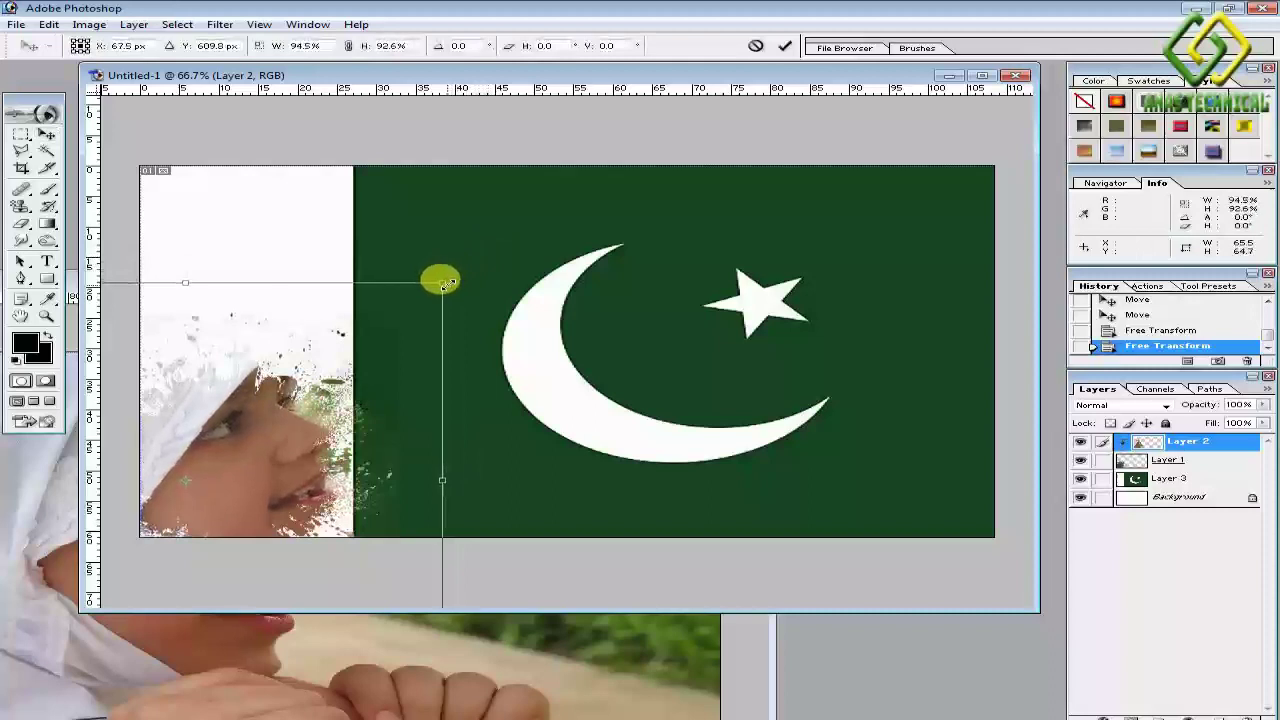
left_click(783, 45)
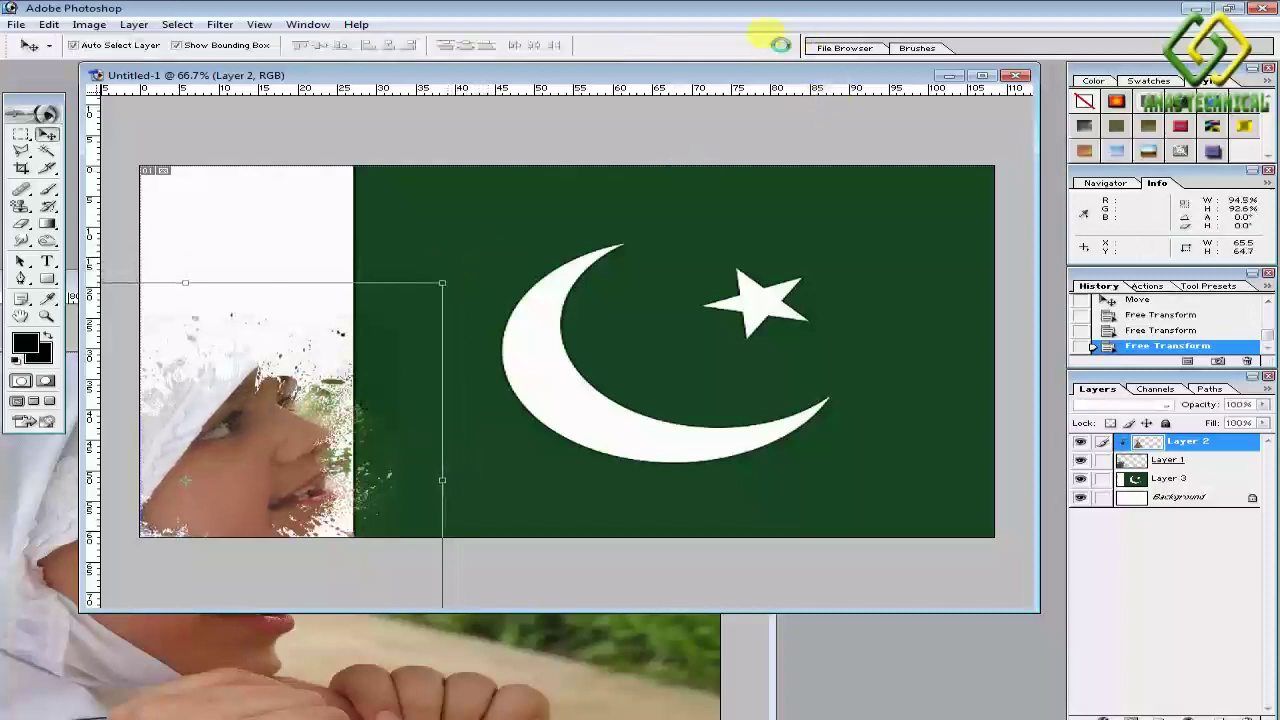
Scale the portrait layer to 87.4% width and 76.1% height and reposition it so the face lies over the splatter
left_click_drag(646, 607, 630, 712)
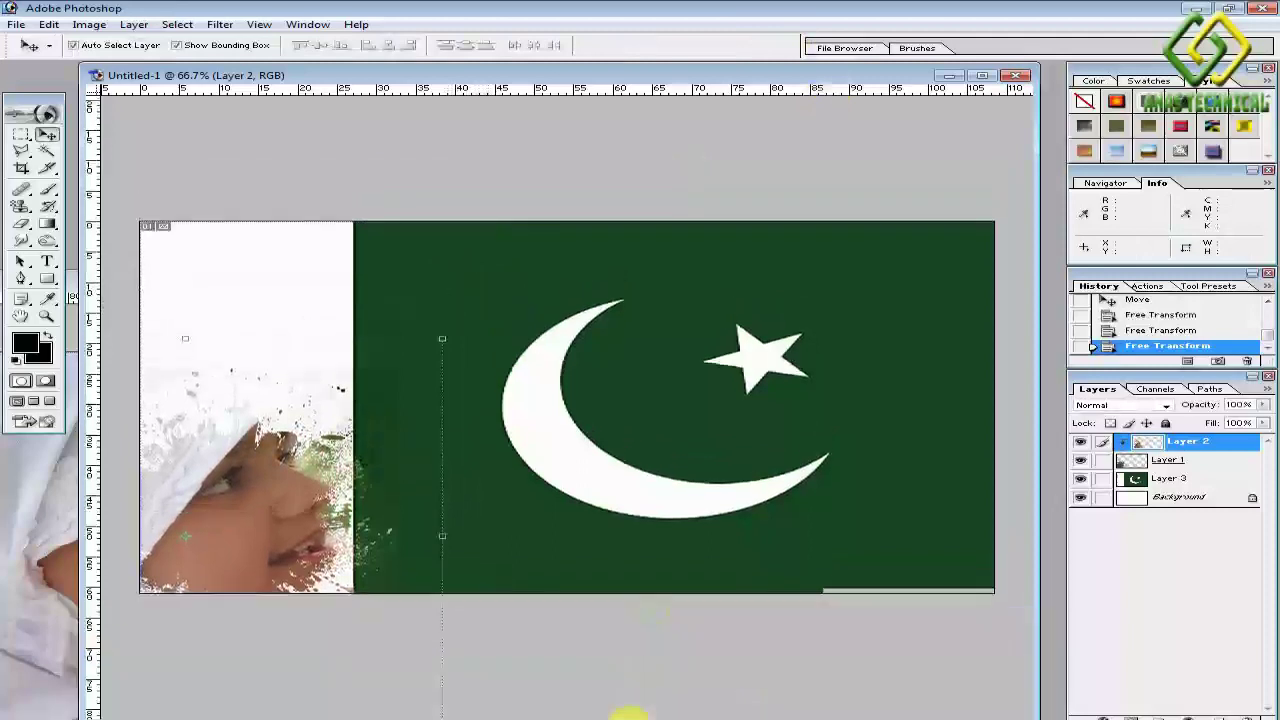
left_click_drag(457, 75, 729, 62)
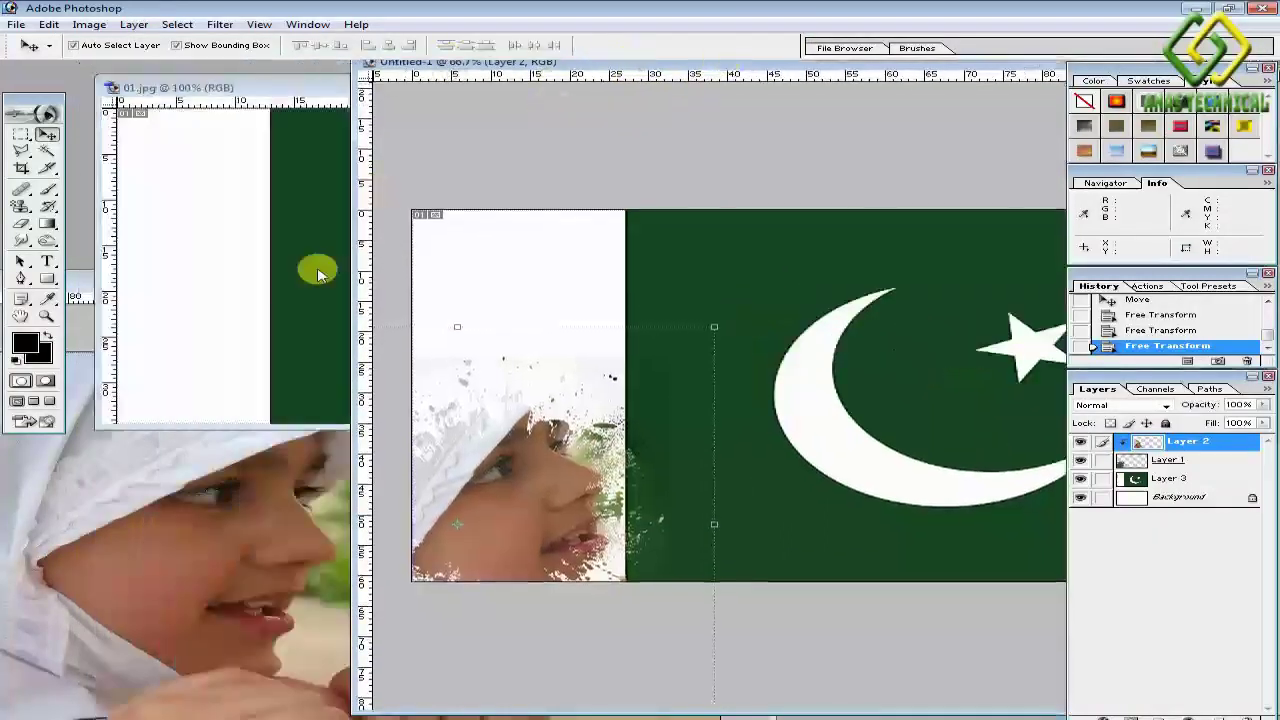
left_click_drag(340, 346, 96, 337)
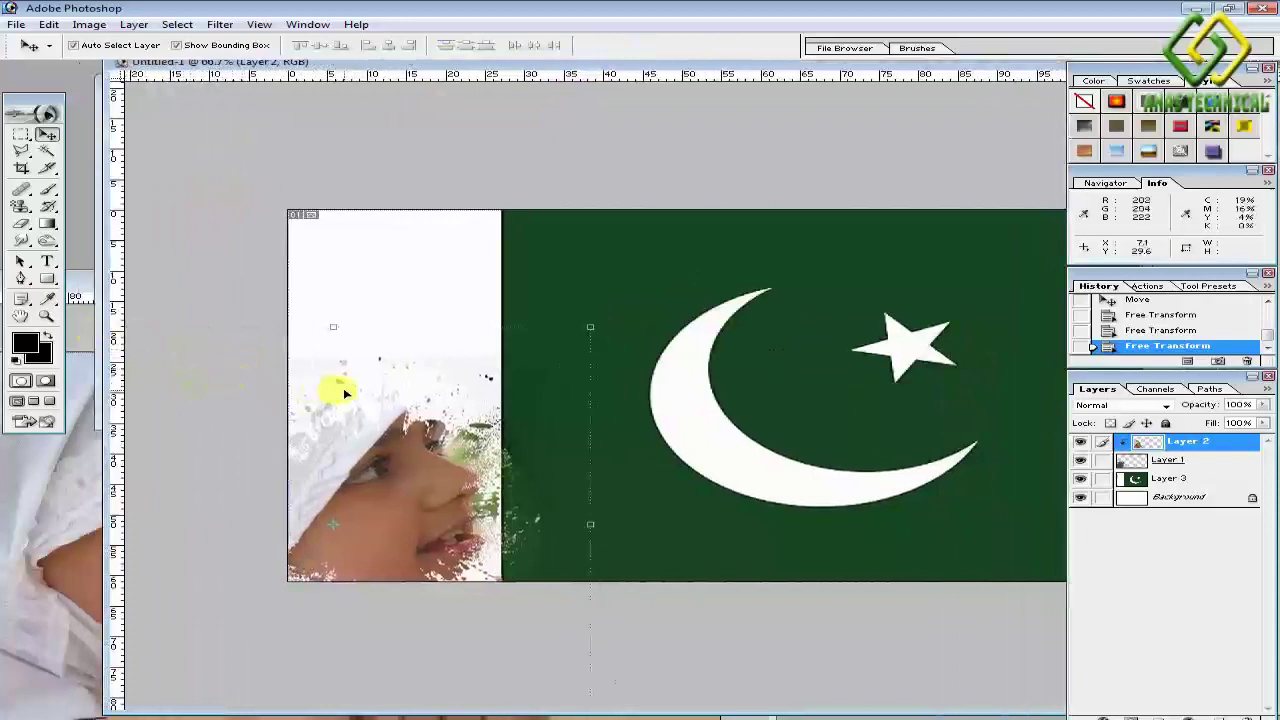
left_click_drag(586, 366, 810, 320)
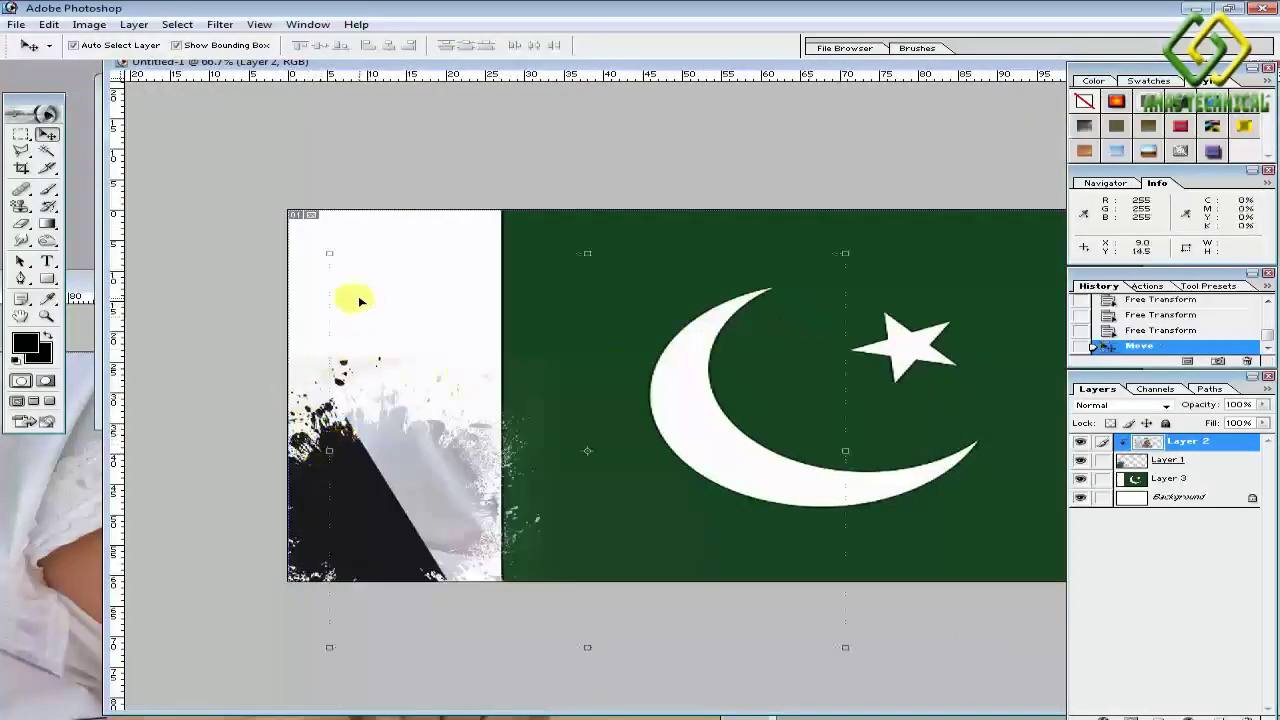
left_click_drag(326, 252, 394, 348)
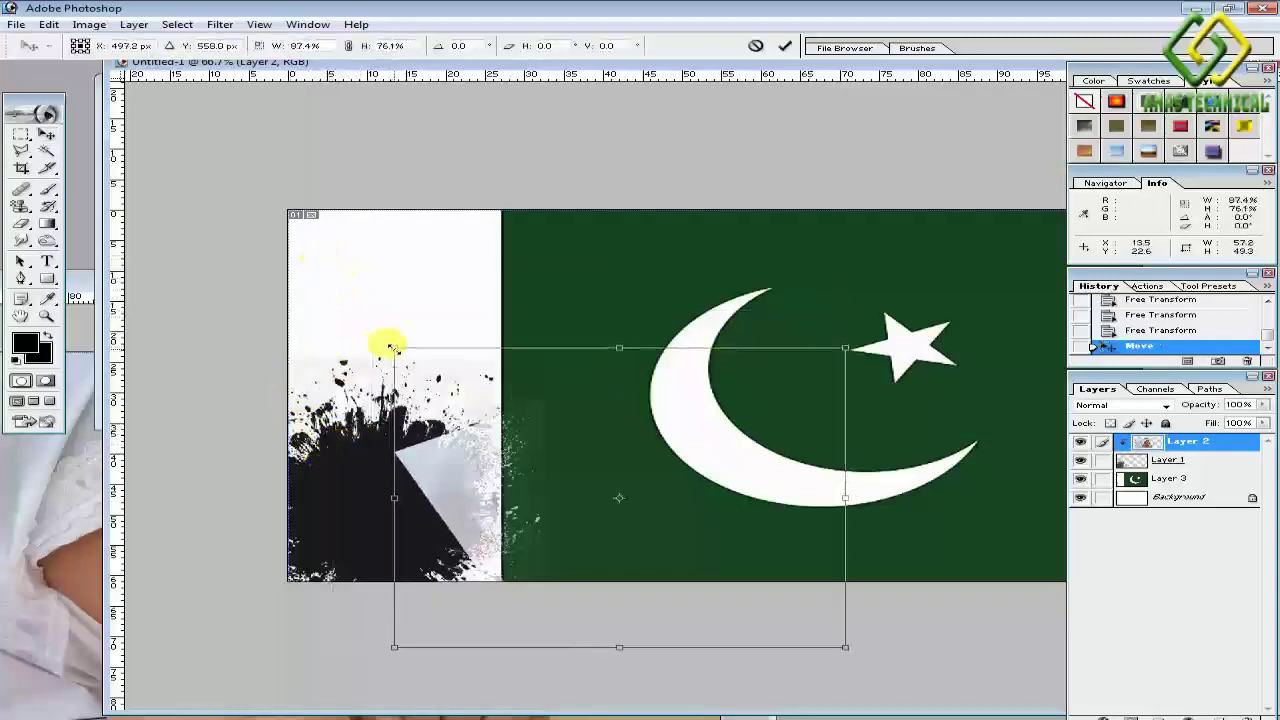
left_click_drag(697, 518, 418, 512)
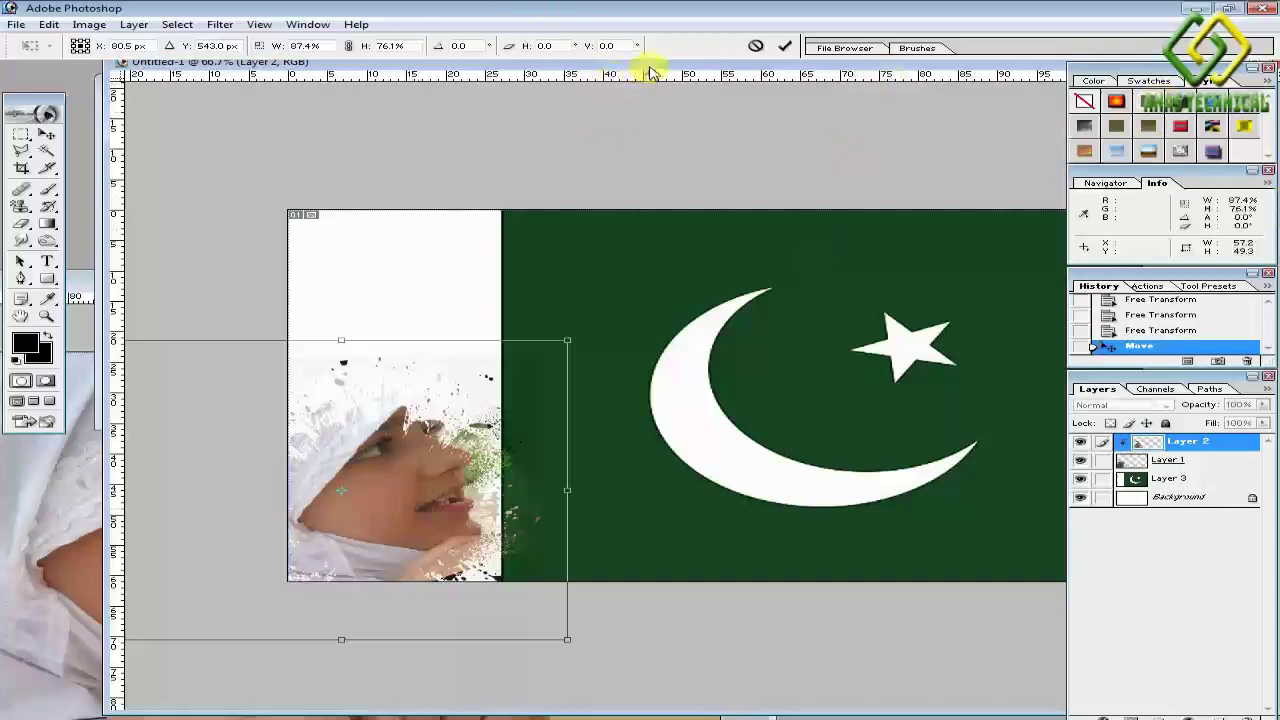
left_click_drag(651, 67, 505, 84)
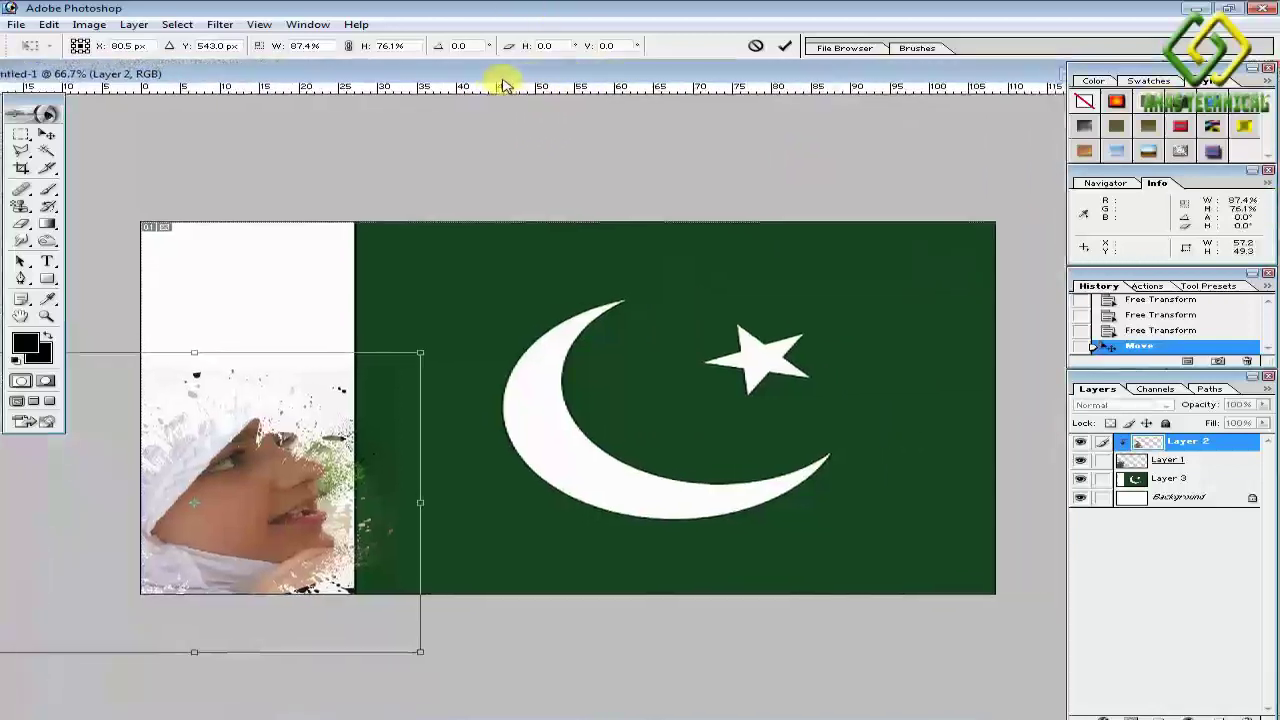
left_click(787, 48)
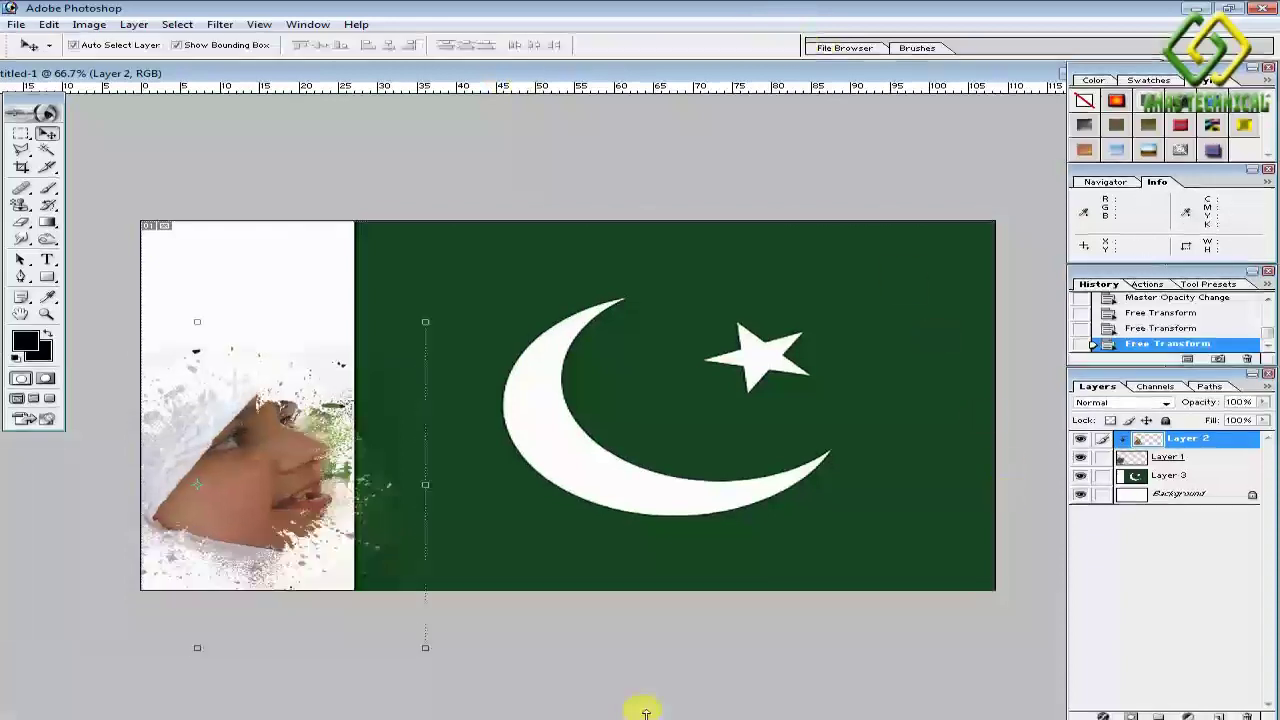